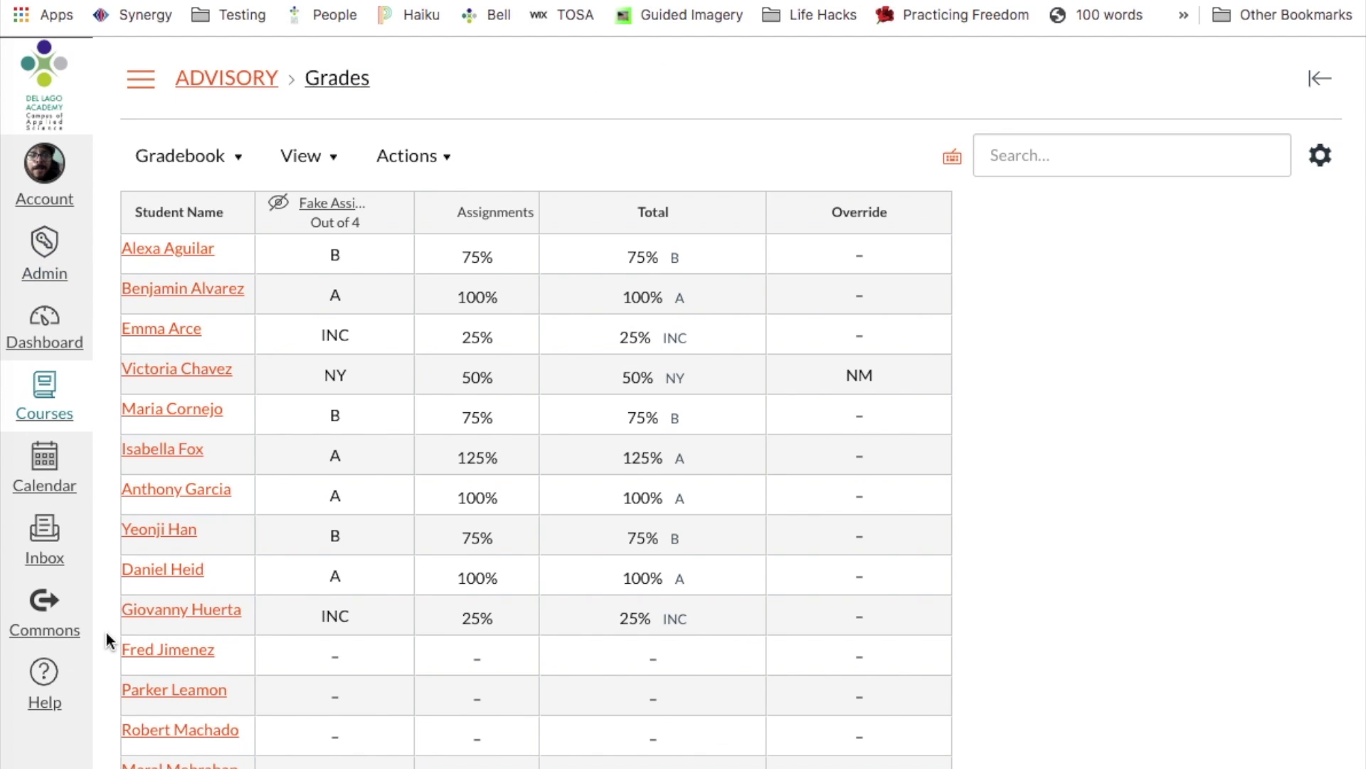
# Step: Open the ADVISORY course's settings and show its course details
pyautogui.click(232, 75)
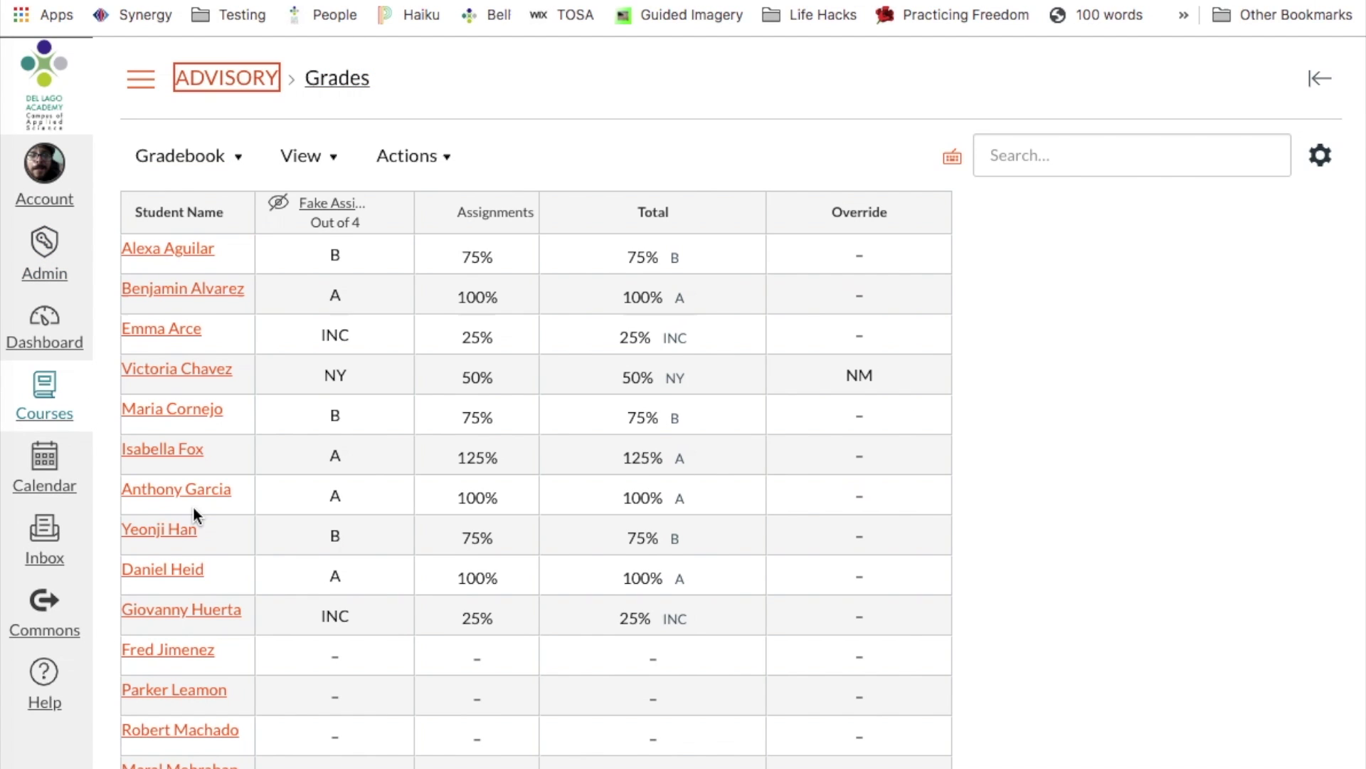
pyautogui.scroll(-5, 259, 655)
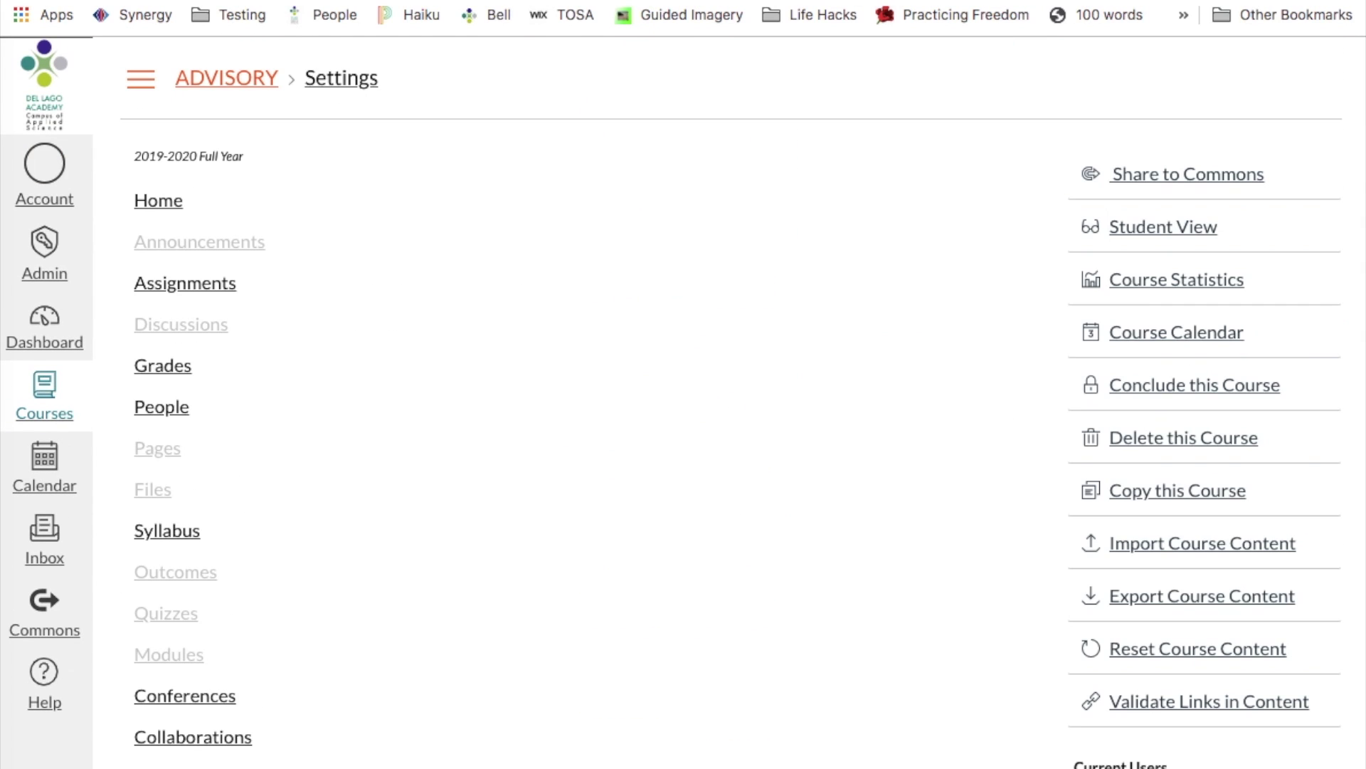
pyautogui.scroll(-1, 560, 493)
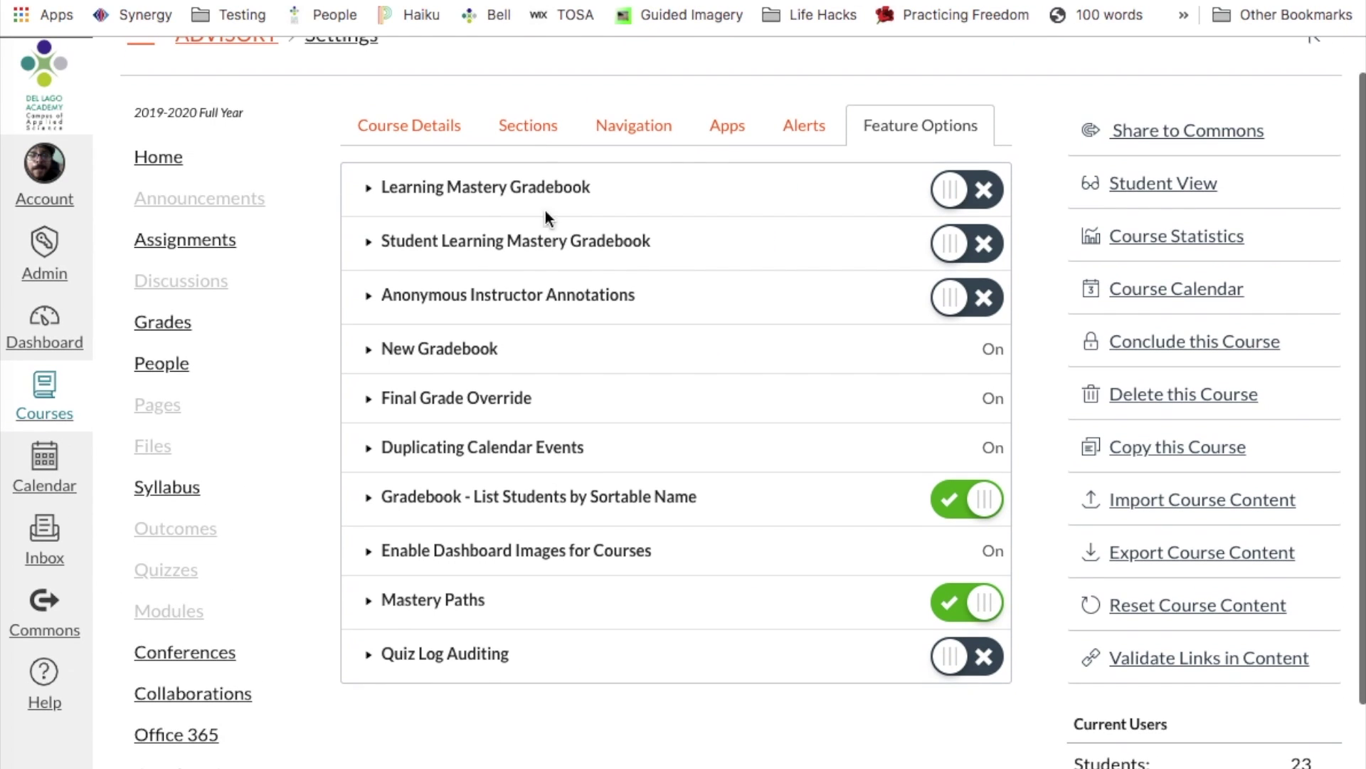
pyautogui.click(416, 129)
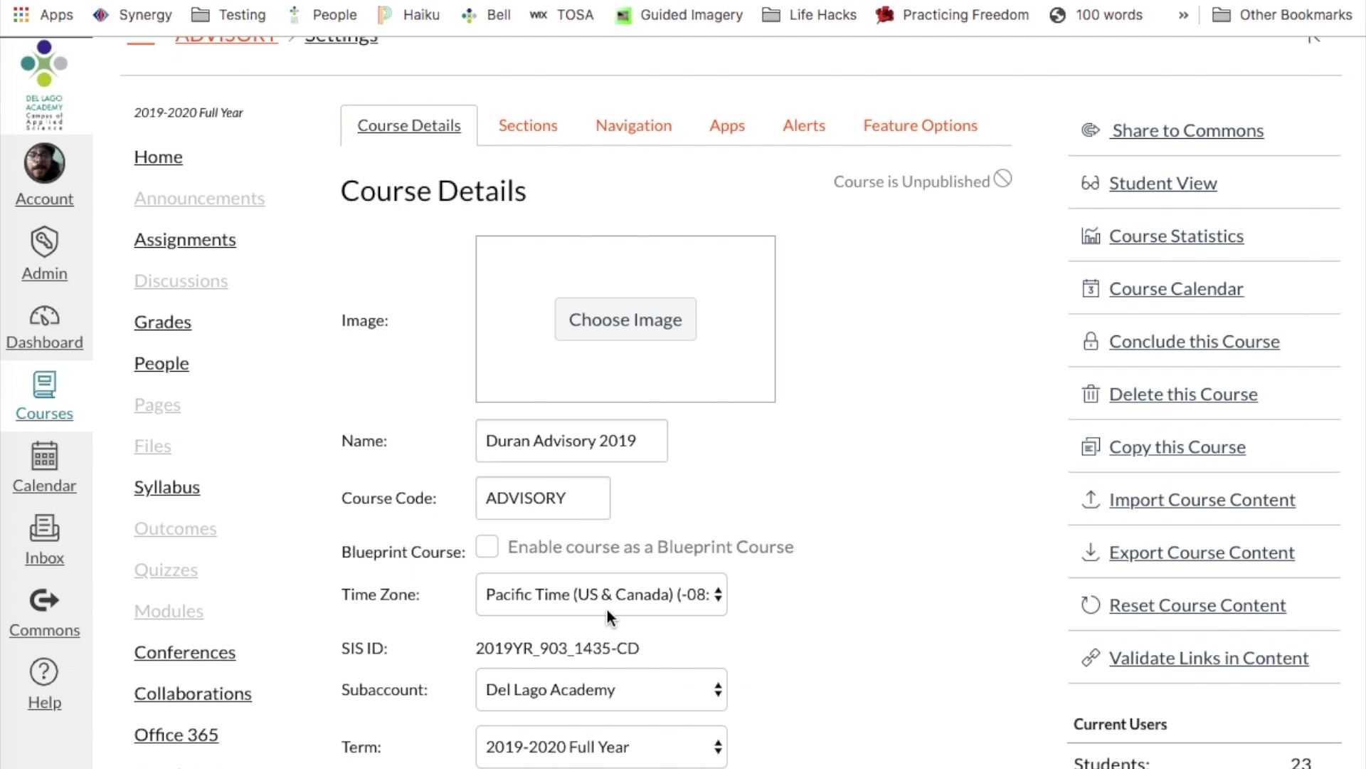
# Step: Apply the 2019-20 DLA Grading Scheme (Updated) to the course and save the course details
pyautogui.scroll(-10, 608, 609)
pyautogui.scroll(-3, 608, 615)
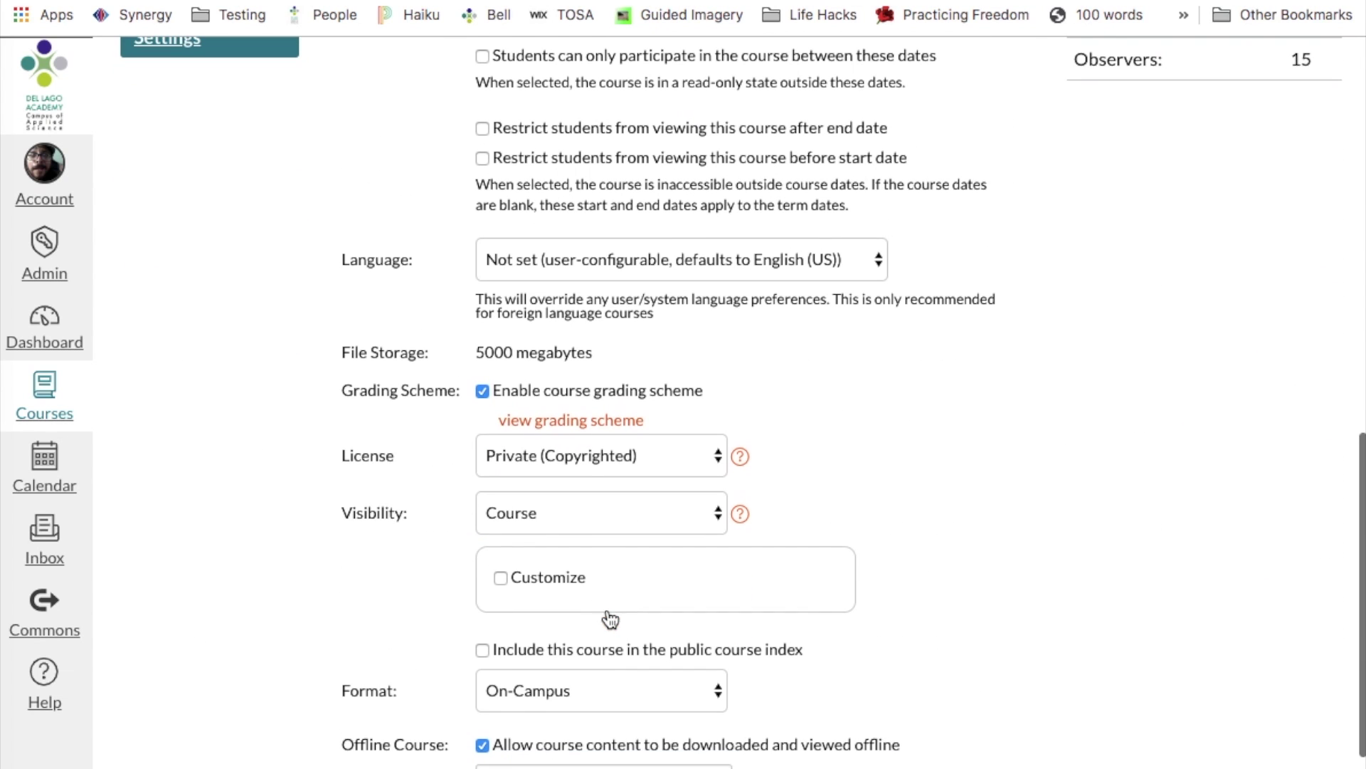
pyautogui.click(555, 419)
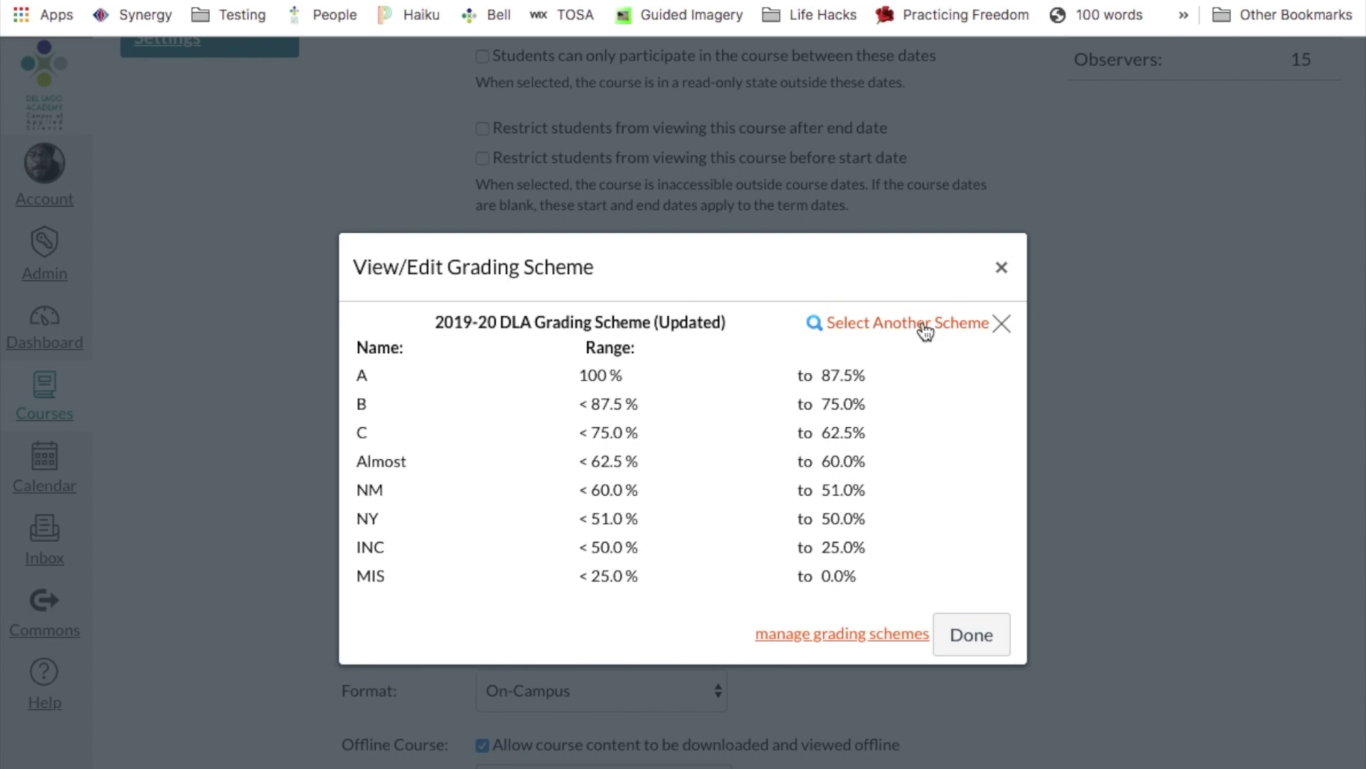
pyautogui.click(924, 325)
pyautogui.click(420, 551)
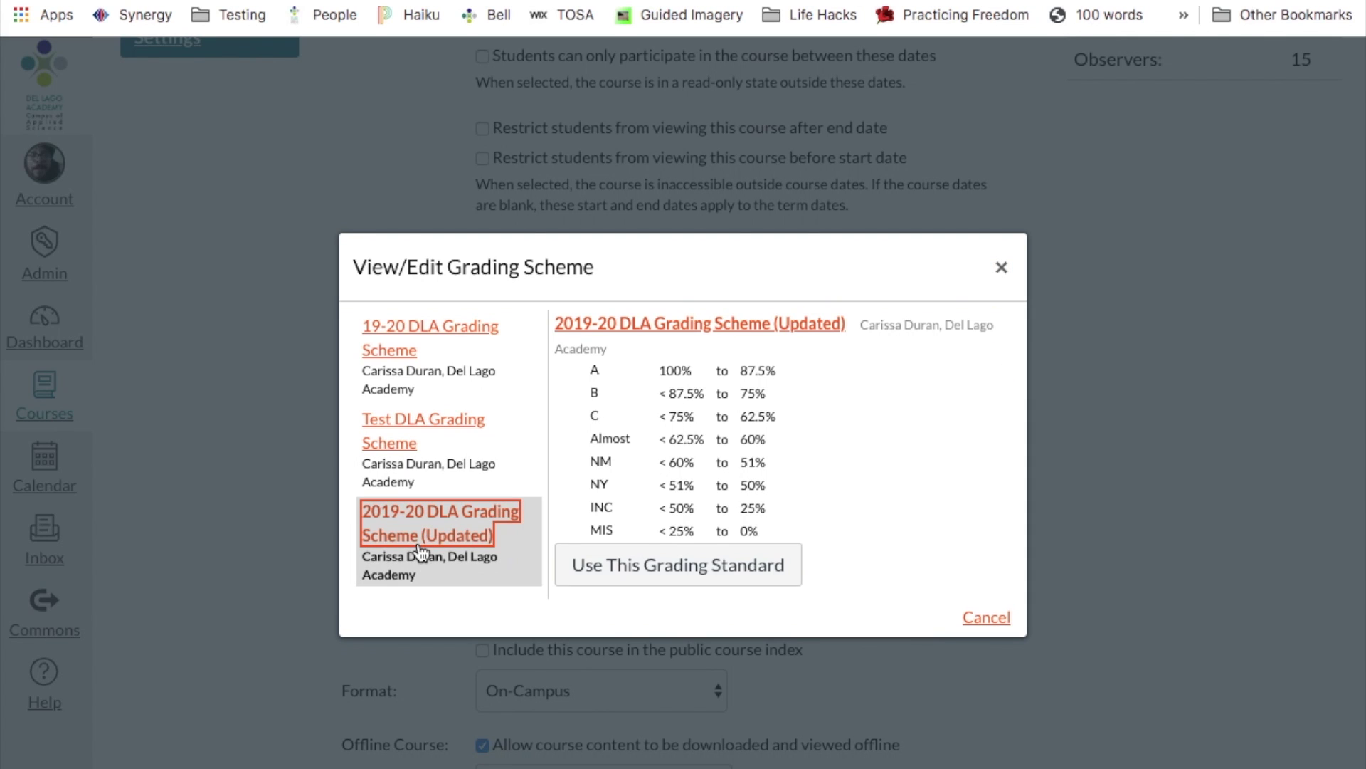
pyautogui.click(746, 571)
pyautogui.click(979, 636)
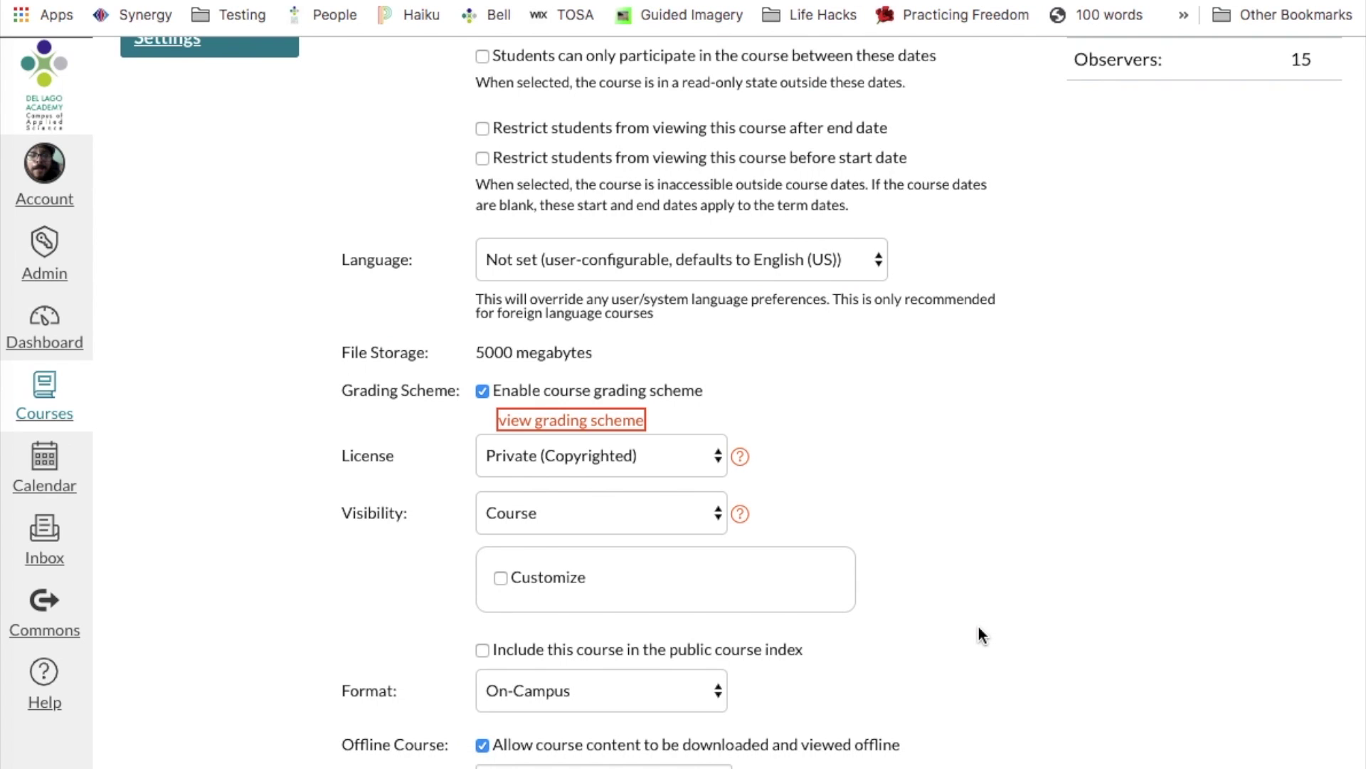
pyautogui.scroll(-5, 980, 628)
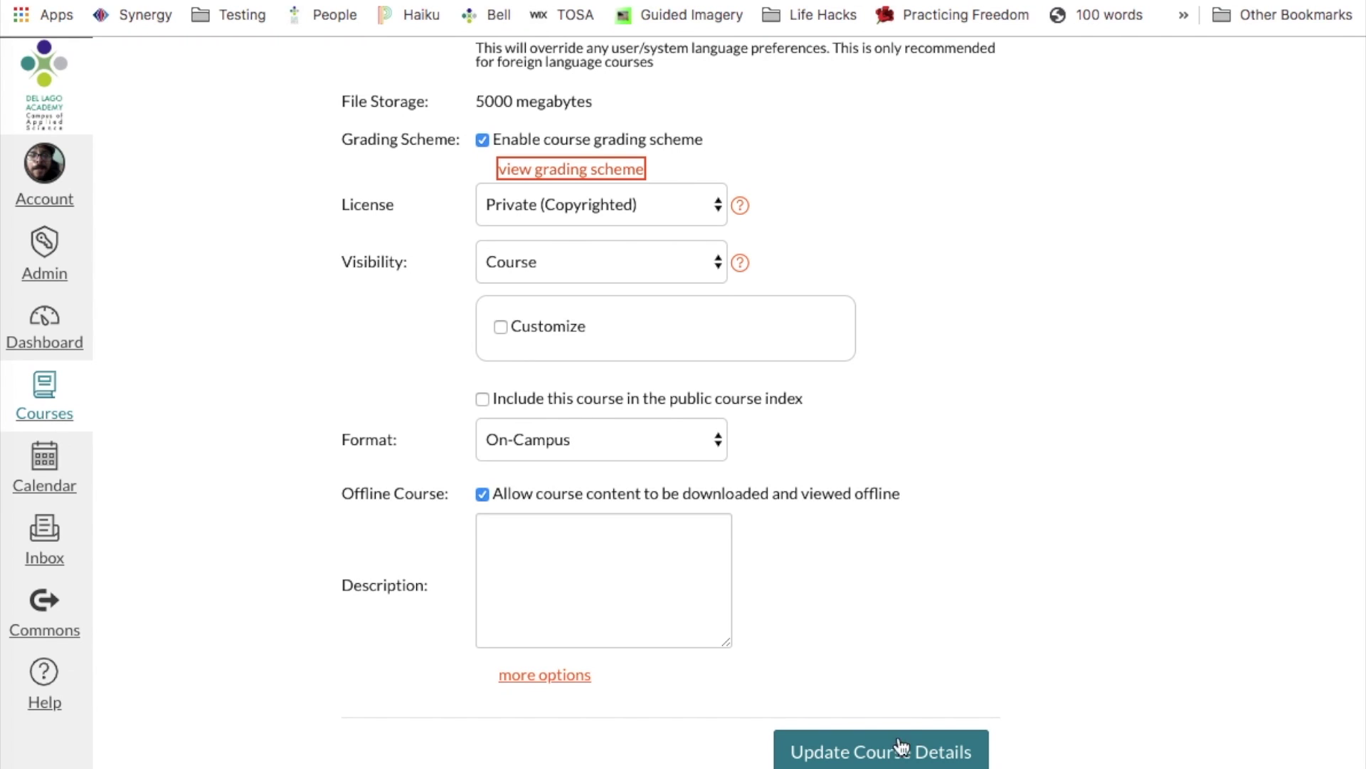
pyautogui.click(900, 762)
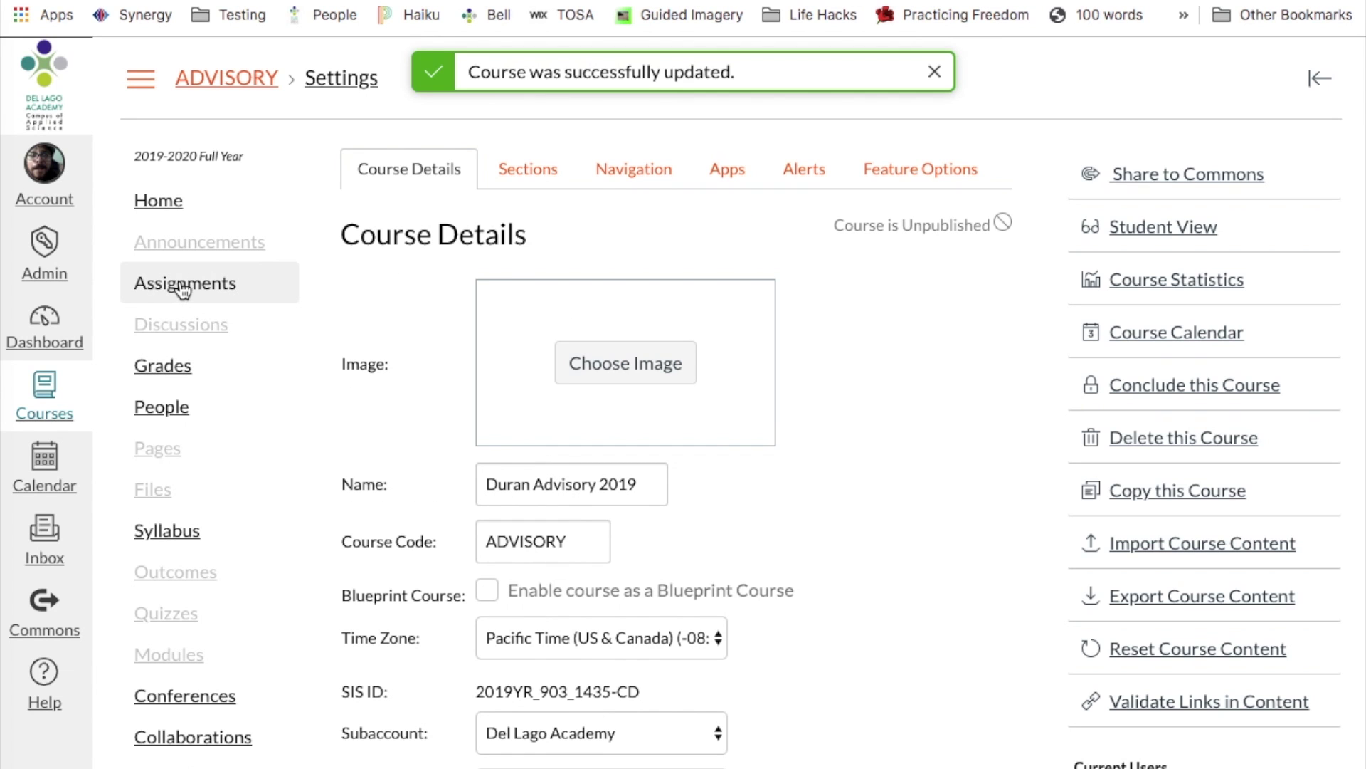
# Step: Open the course gradebook and step through the Fake Assignment grade cells of the first two students
pyautogui.click(165, 370)
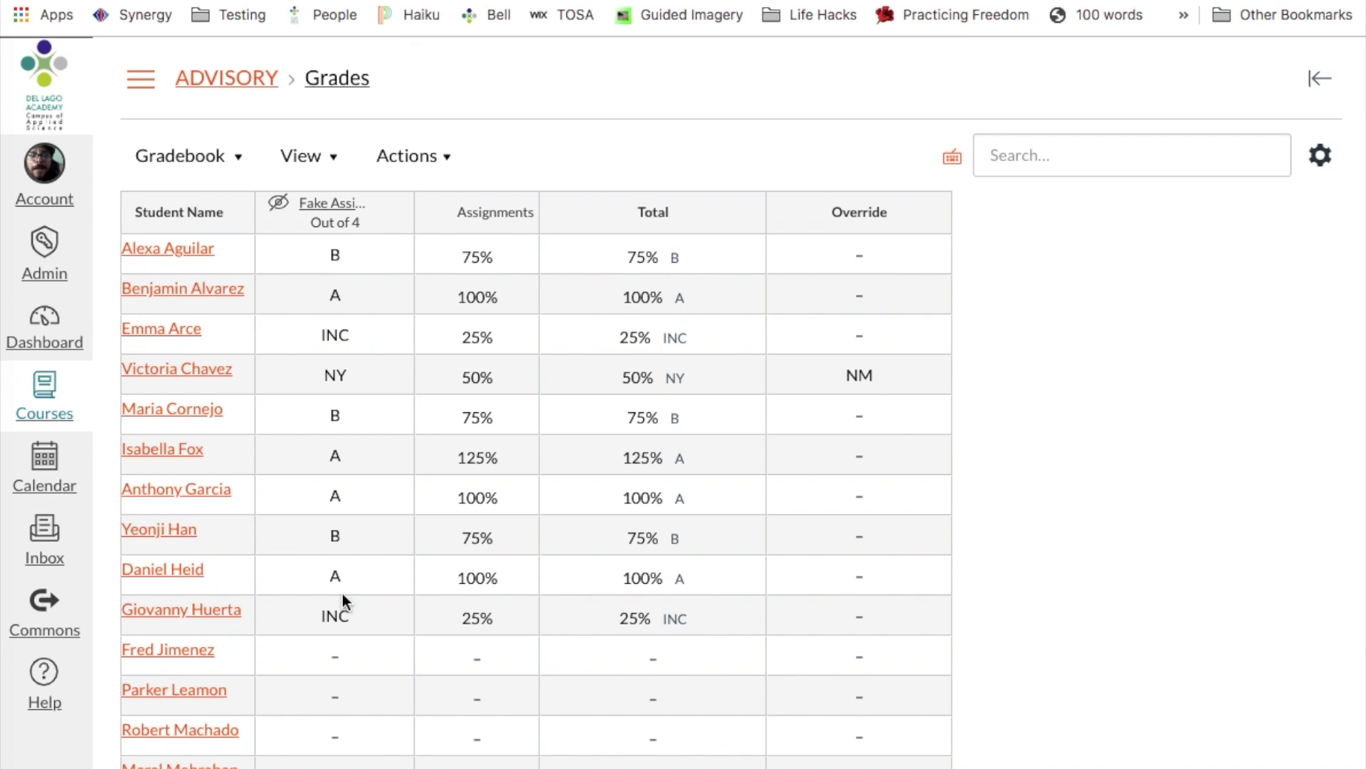
pyautogui.click(335, 260)
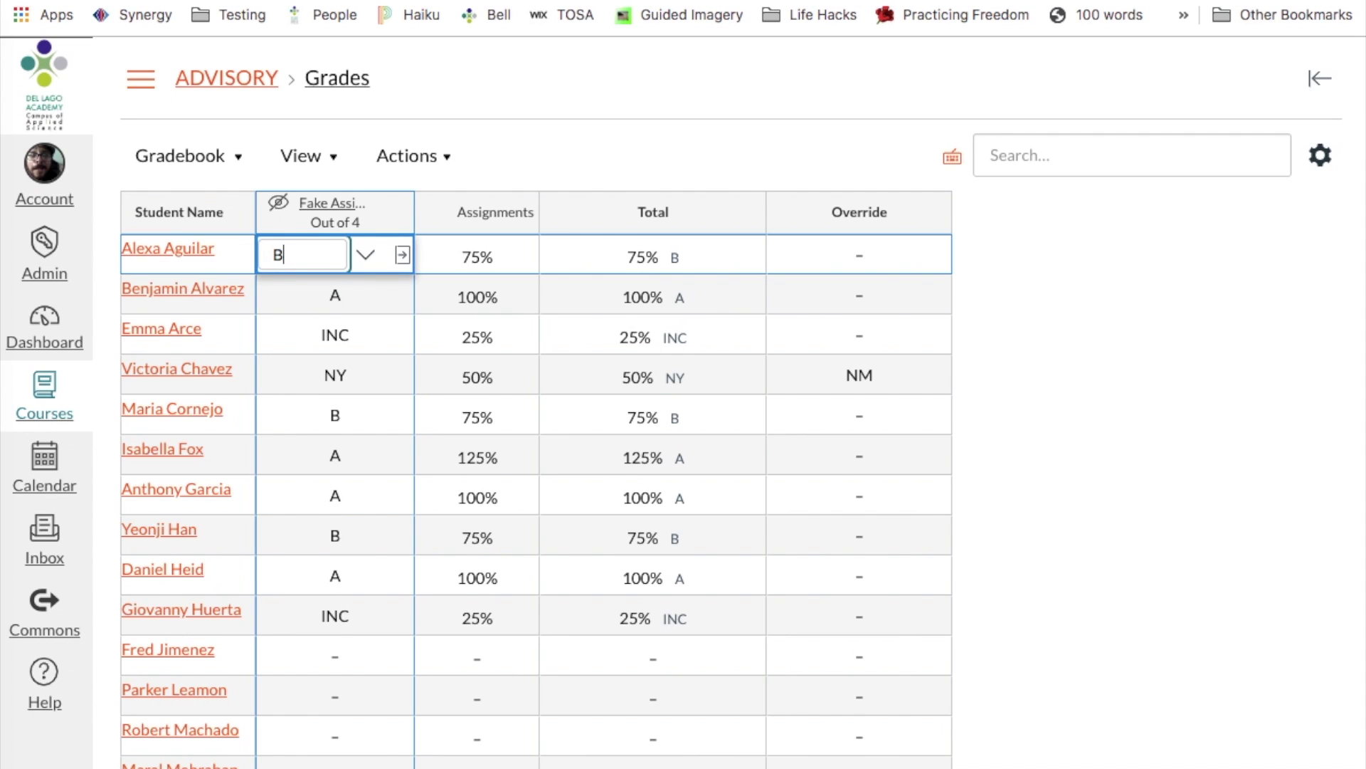
pyautogui.press('Return')
pyautogui.hotkey('shift', 'Return')
pyautogui.press('Return')
pyautogui.hotkey('shift', 'Return')
# Step: View the individual grades page of the student in the first row, and return to the gradebook
pyautogui.click(156, 261)
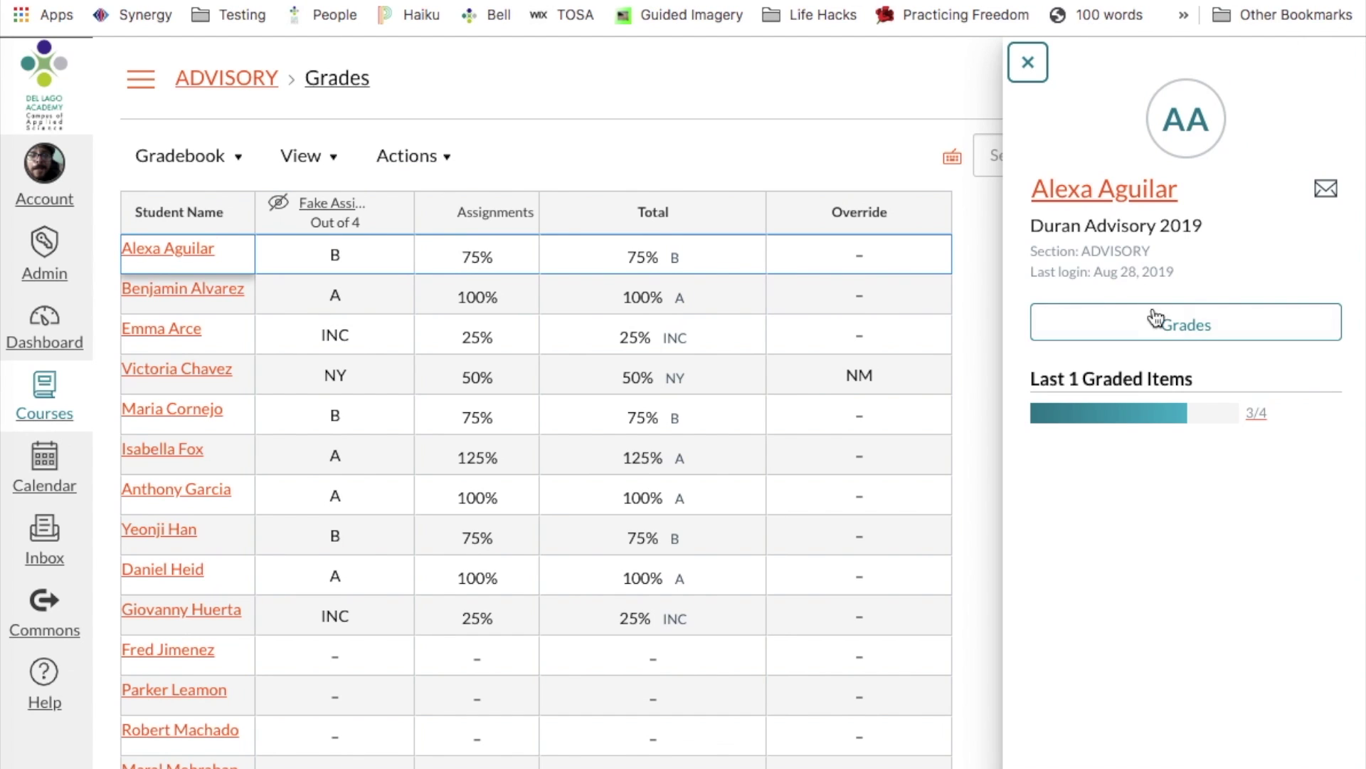
pyautogui.click(1171, 333)
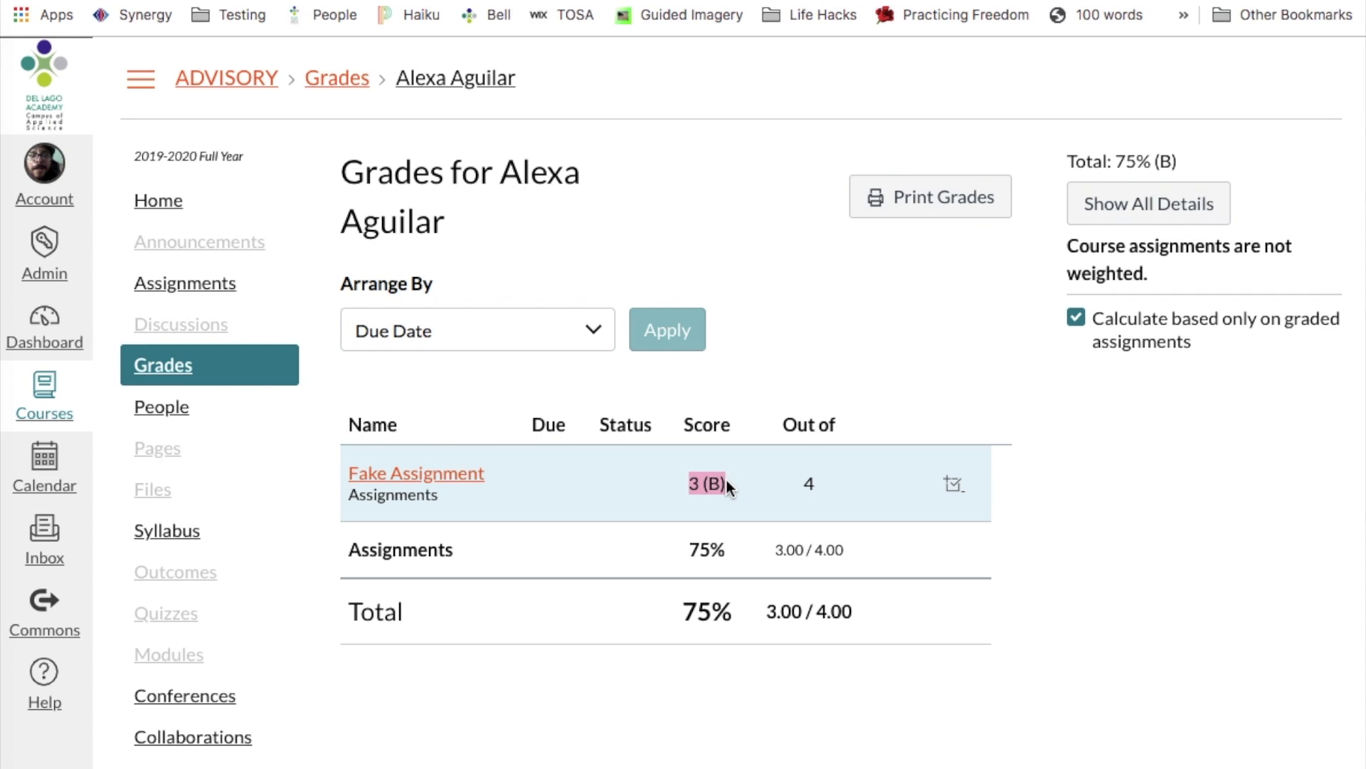
pyautogui.click(175, 370)
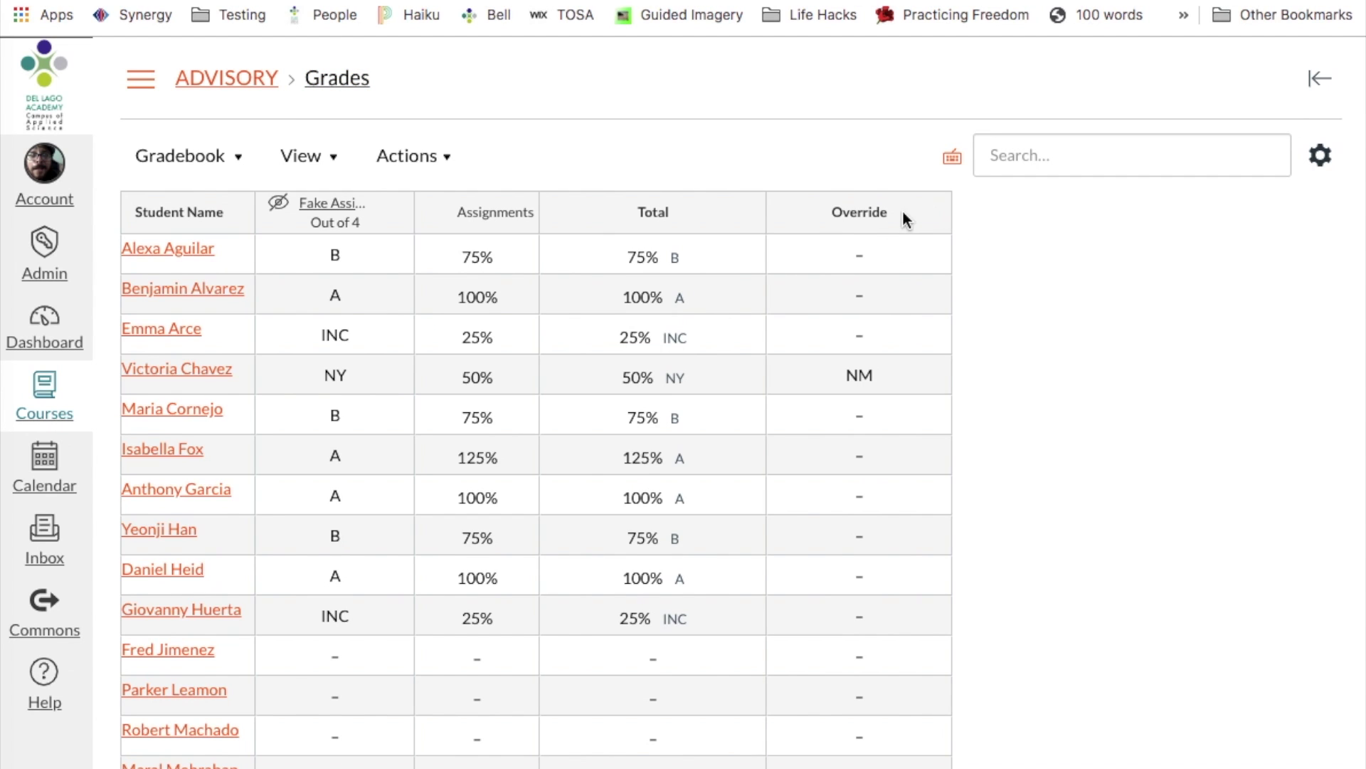
# Step: Clear the override grade of the student in the fourth row
pyautogui.click(650, 213)
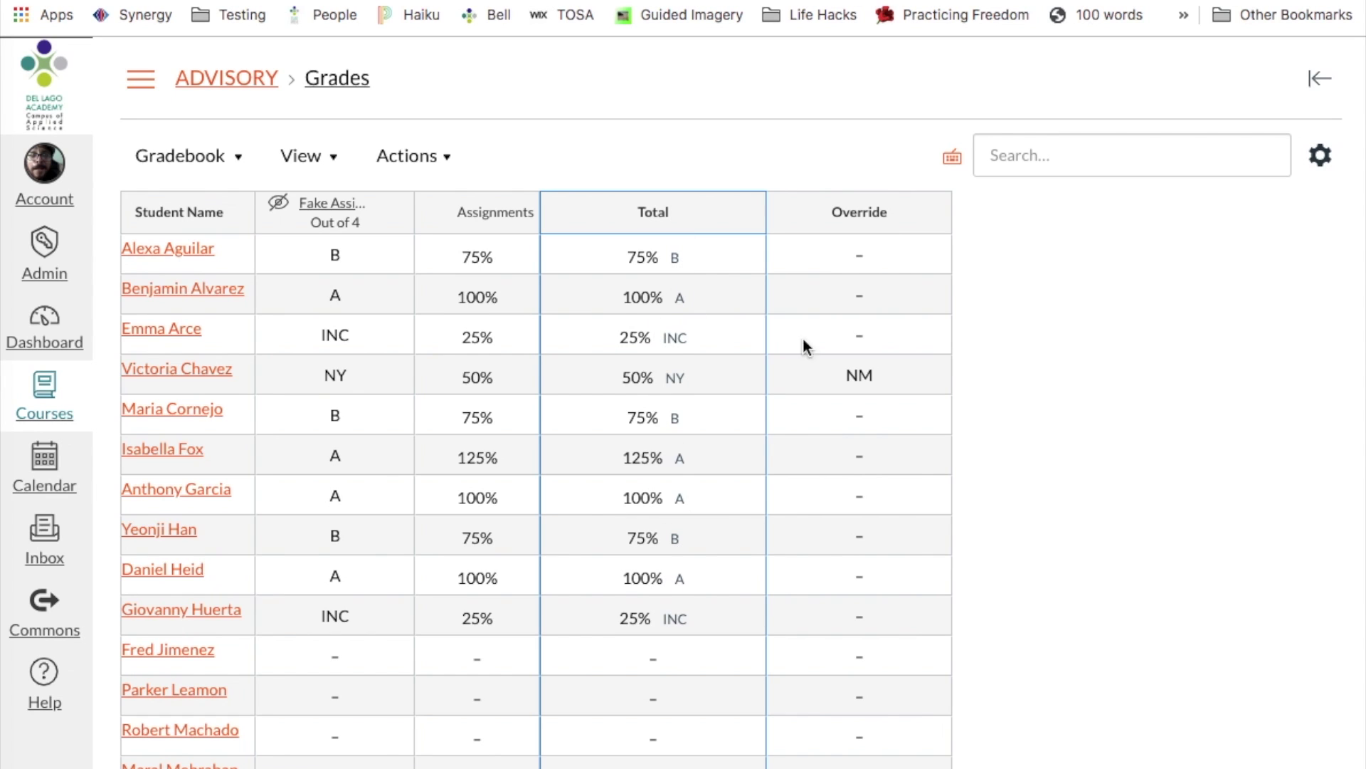
pyautogui.click(839, 326)
pyautogui.click(875, 377)
pyautogui.press('BackSpace')
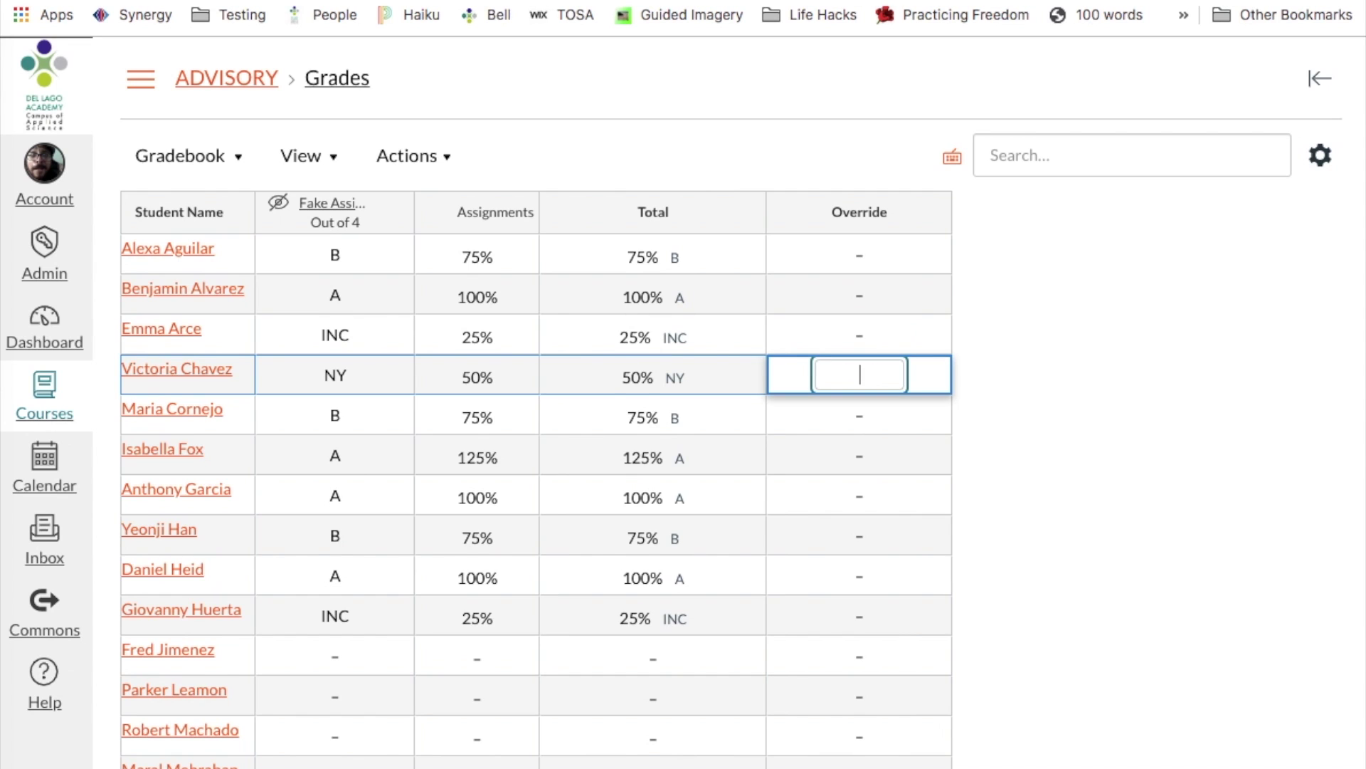
pyautogui.click(859, 295)
# Step: Set the override grade of the student in the first row to A
pyautogui.click(859, 255)
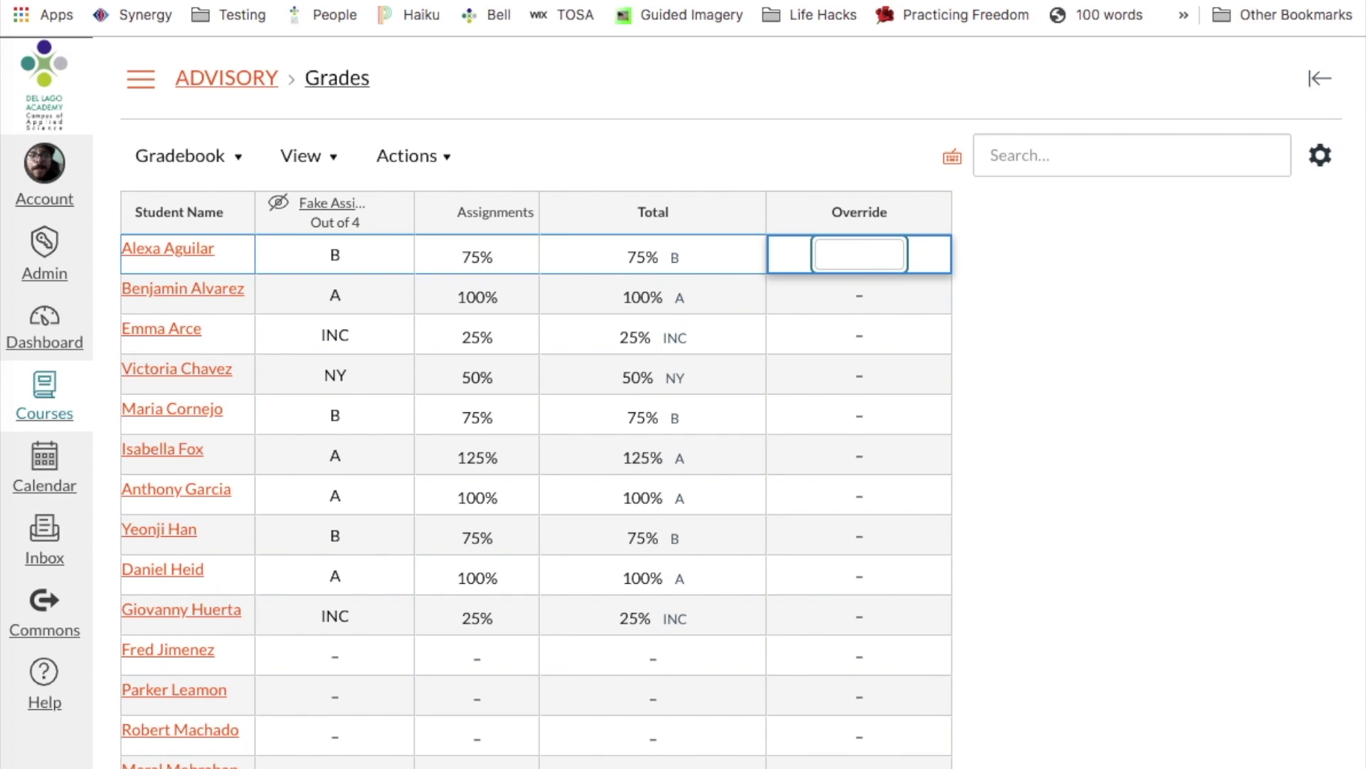
pyautogui.write('A')
pyautogui.press('Return')
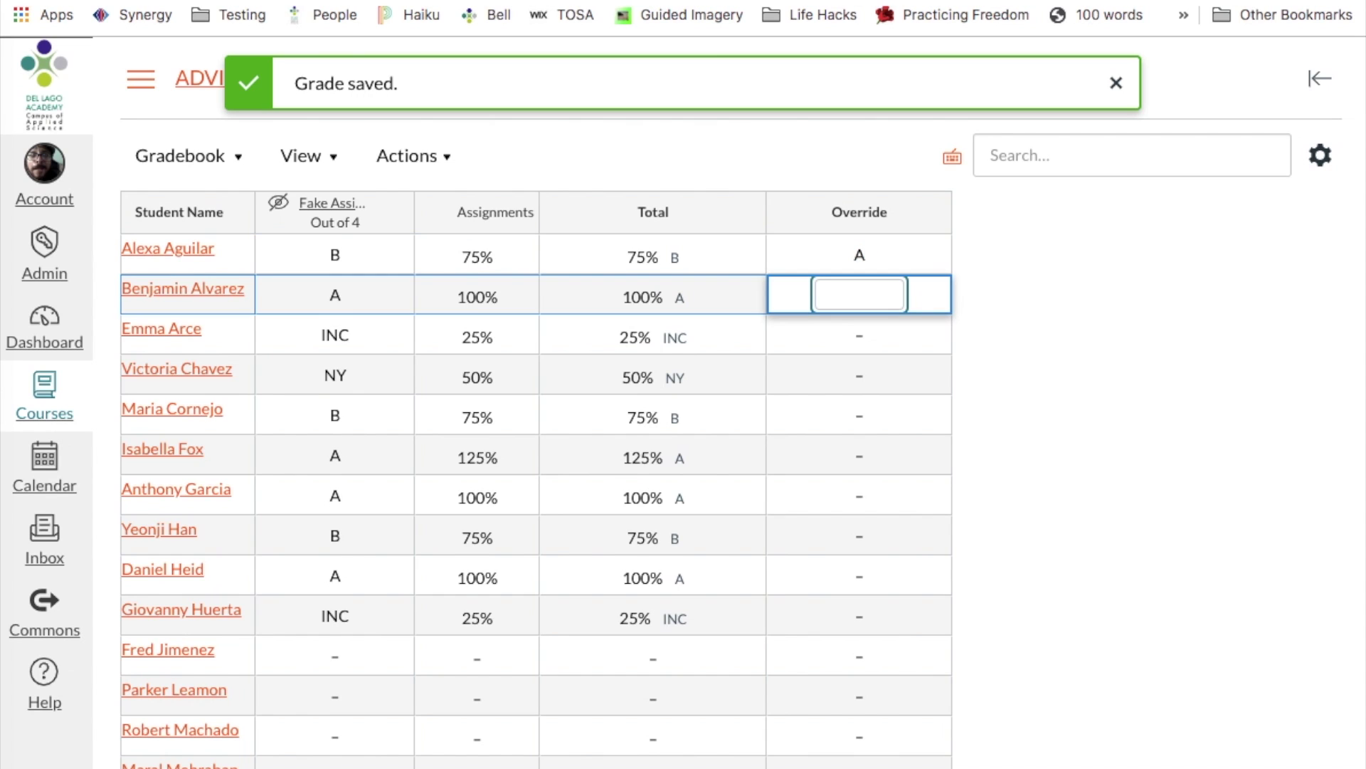
# Step: Open the first-row student's individual grades page and examine the overall total percentage and letter grade
pyautogui.click(131, 260)
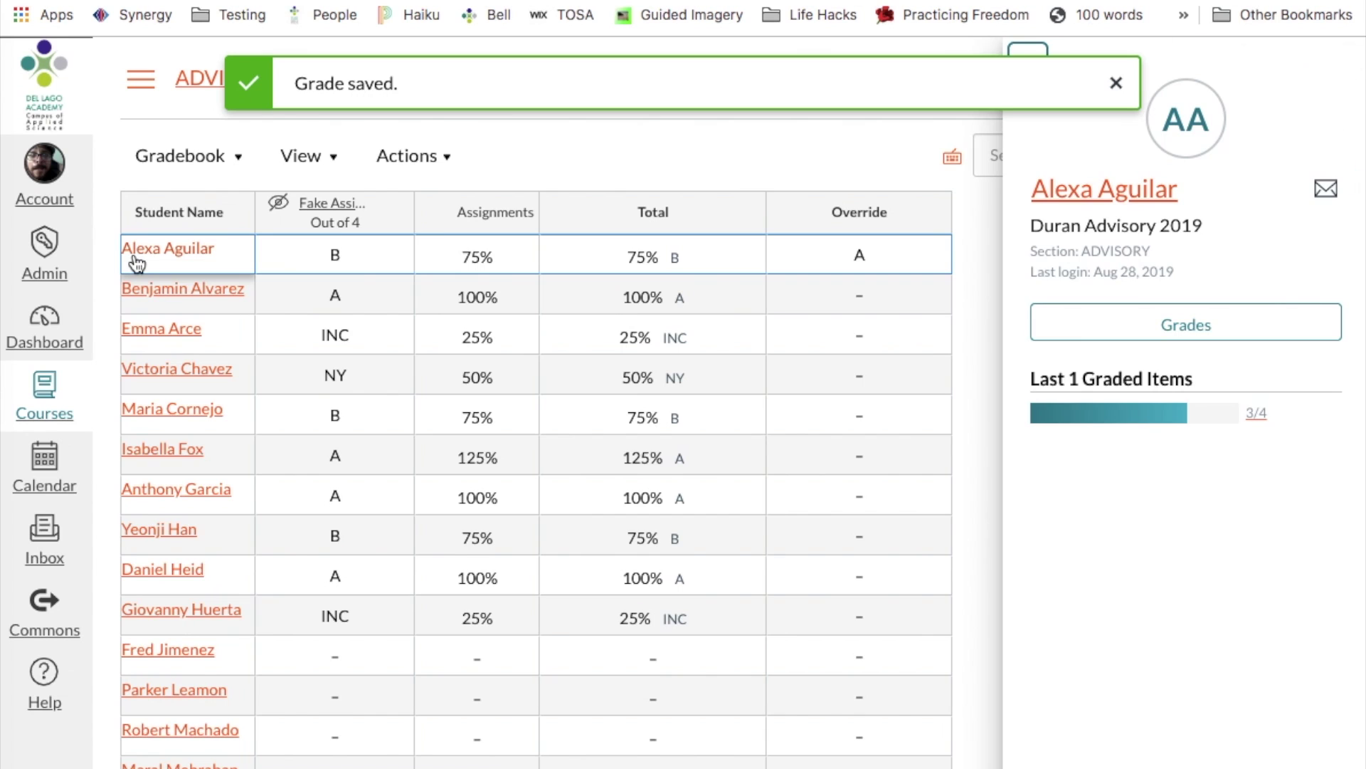
pyautogui.click(1117, 331)
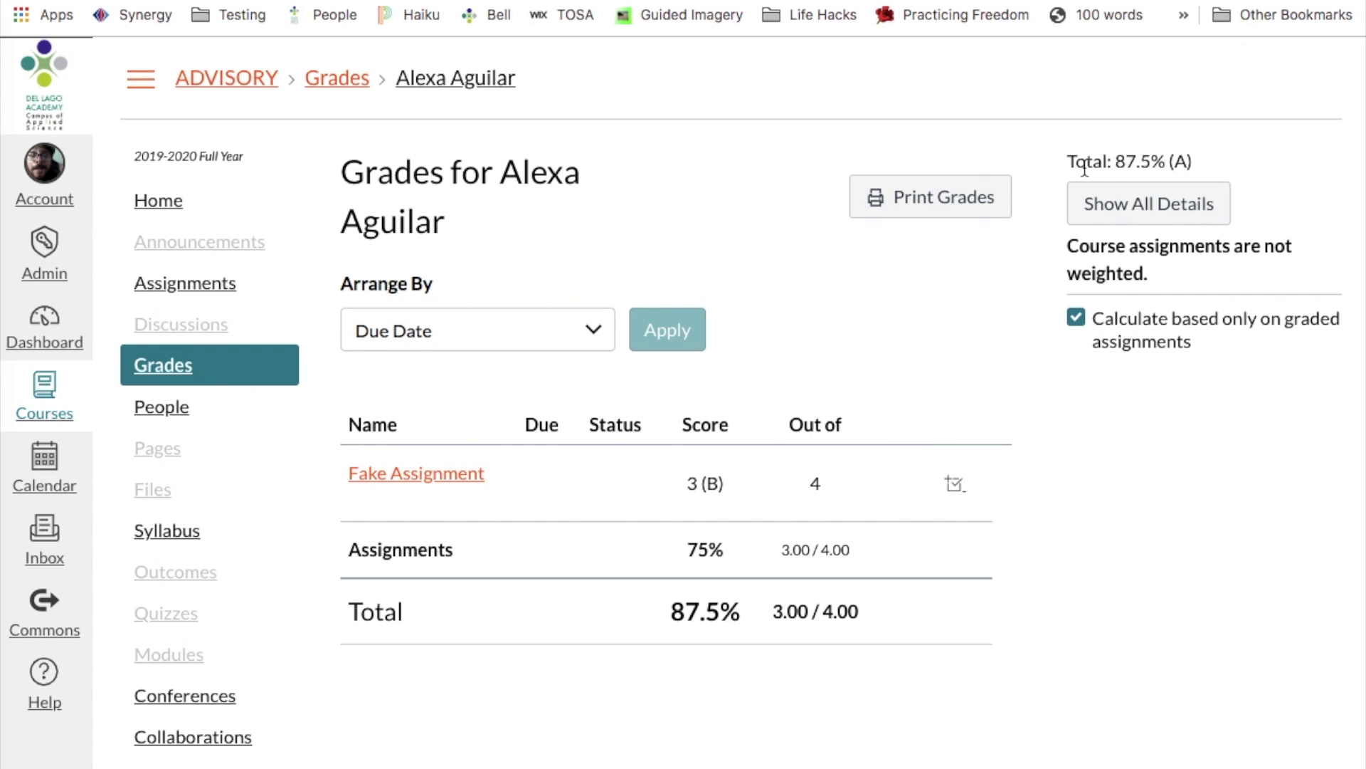
pyautogui.moveTo(1070, 161); pyautogui.dragTo(1270, 172)
pyautogui.moveTo(1179, 164); pyautogui.dragTo(1191, 163)
pyautogui.click(1161, 171)
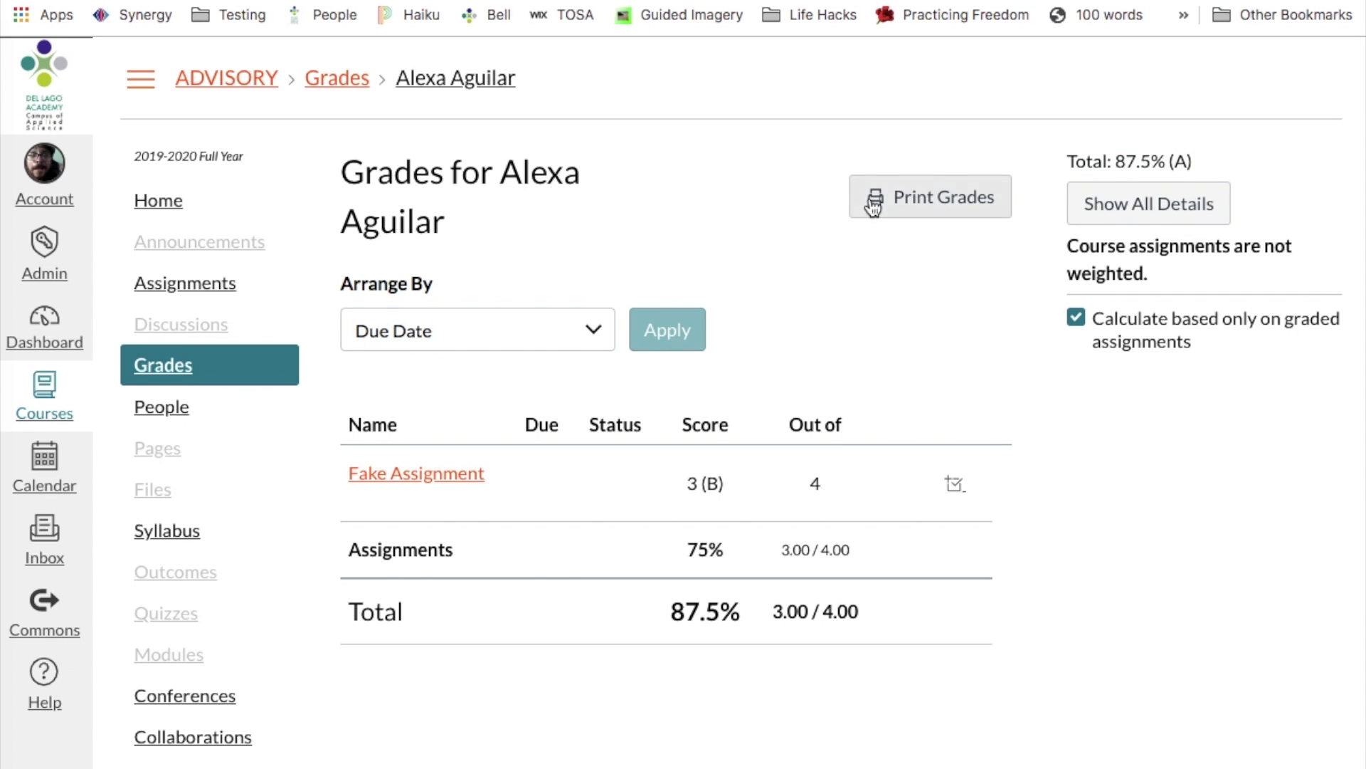
pyautogui.moveTo(1176, 162); pyautogui.dragTo(1198, 168)
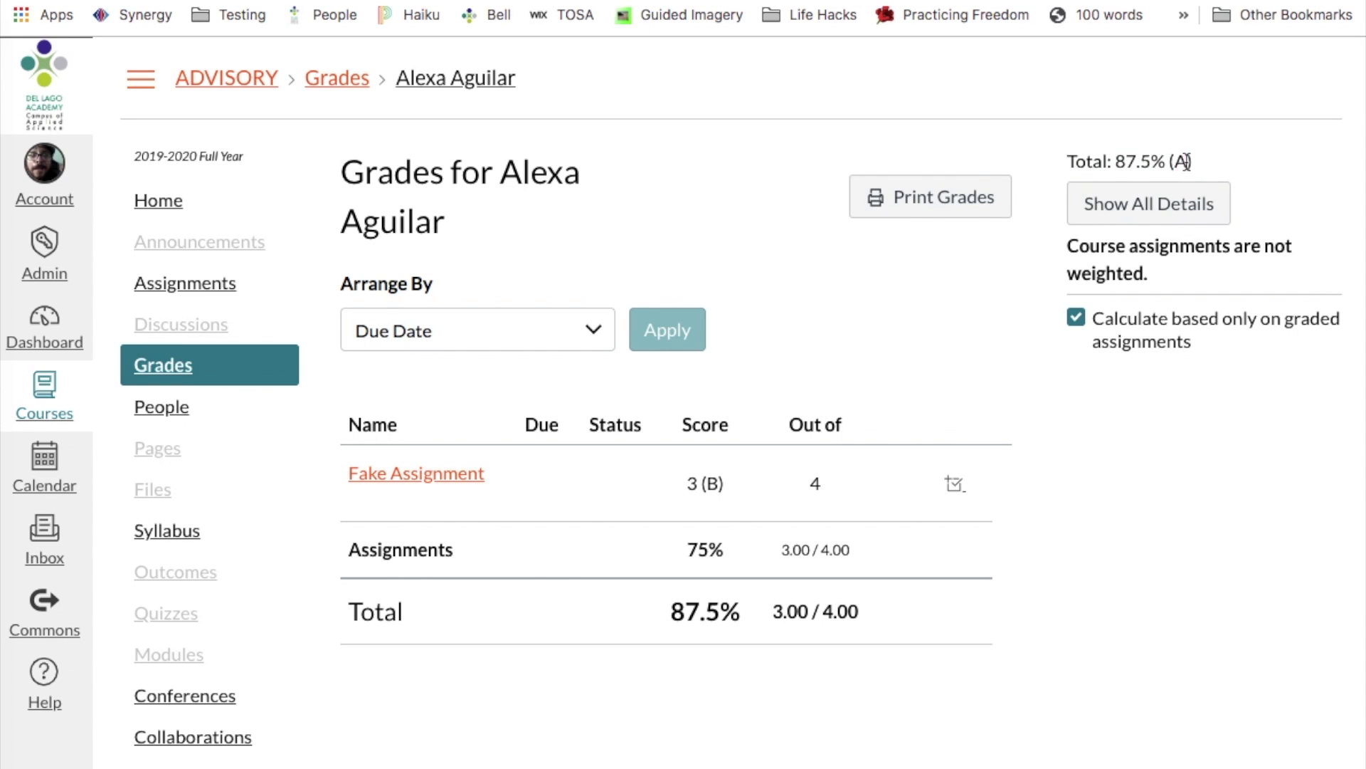
pyautogui.moveTo(1119, 161); pyautogui.dragTo(1173, 162)
pyautogui.click(1173, 161)
# Step: Back in the gradebook, set the second-row student's override grade to B and the third-row student's to C
pyautogui.click(161, 364)
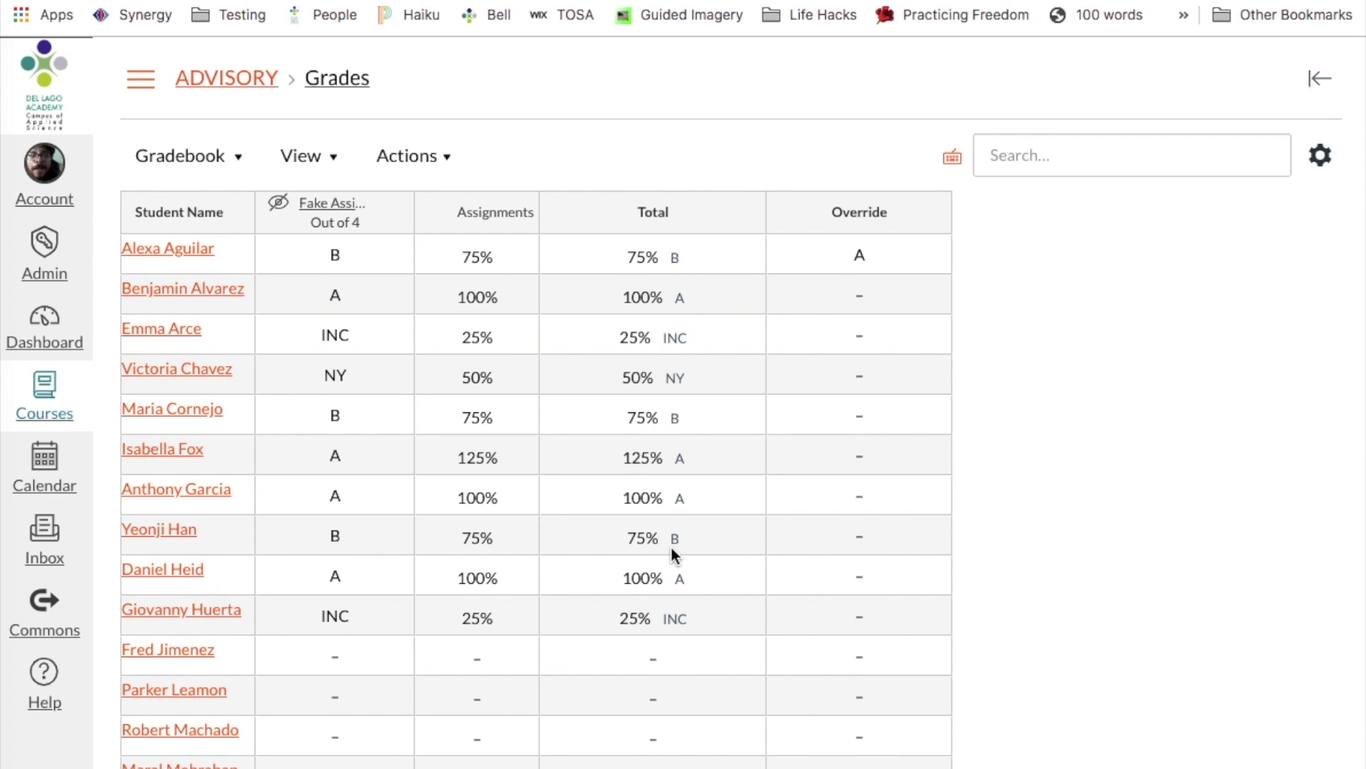
pyautogui.click(862, 296)
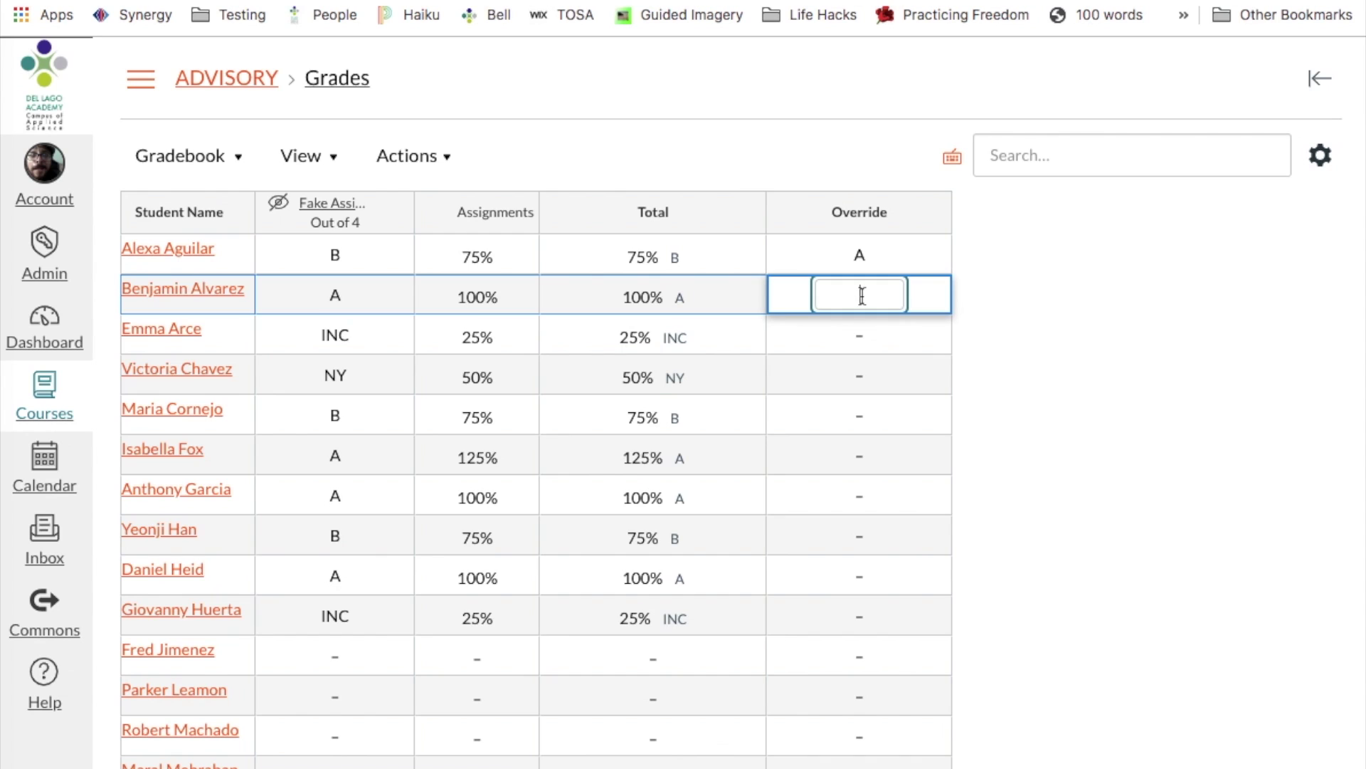
pyautogui.write('B')
pyautogui.press('Return')
pyautogui.write('C')
pyautogui.press('Return')
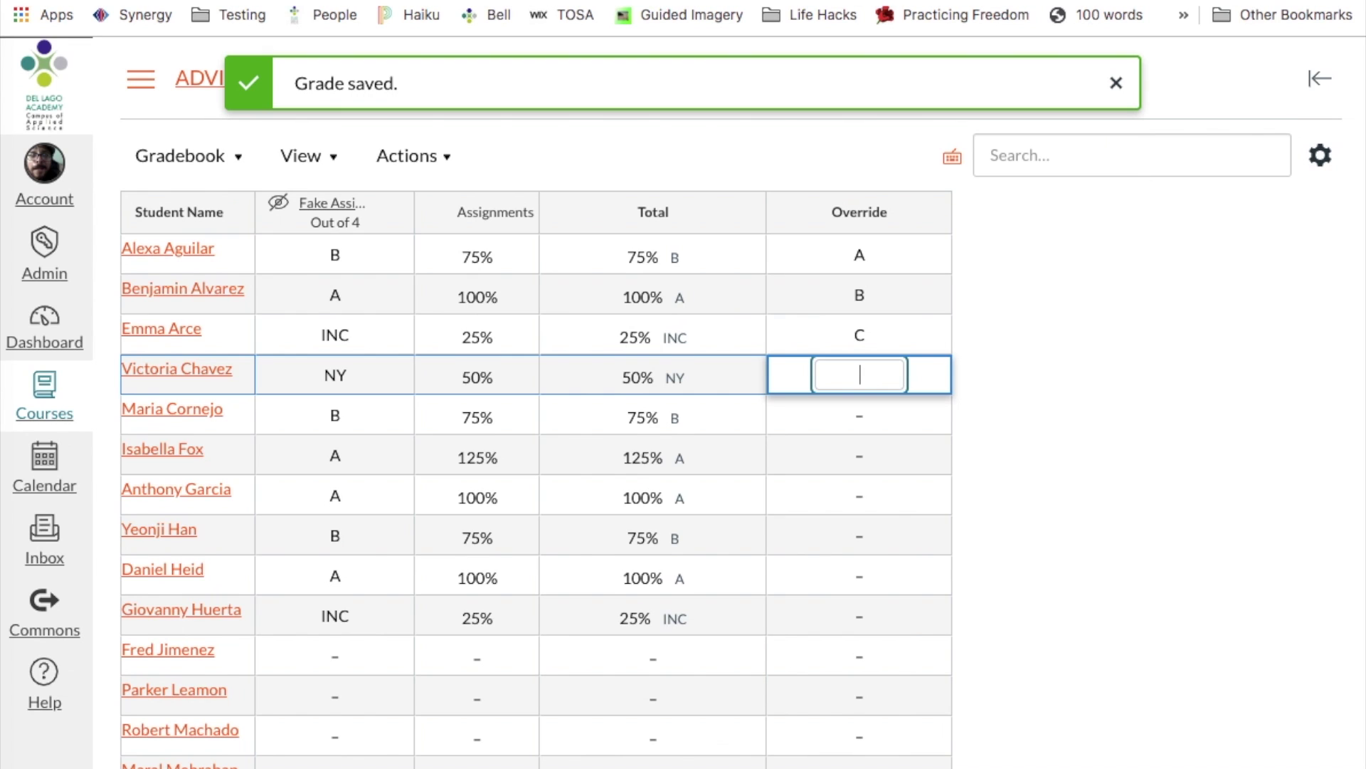
# Step: Set the override grade of the student in the fourth row to NM
pyautogui.click(335, 374)
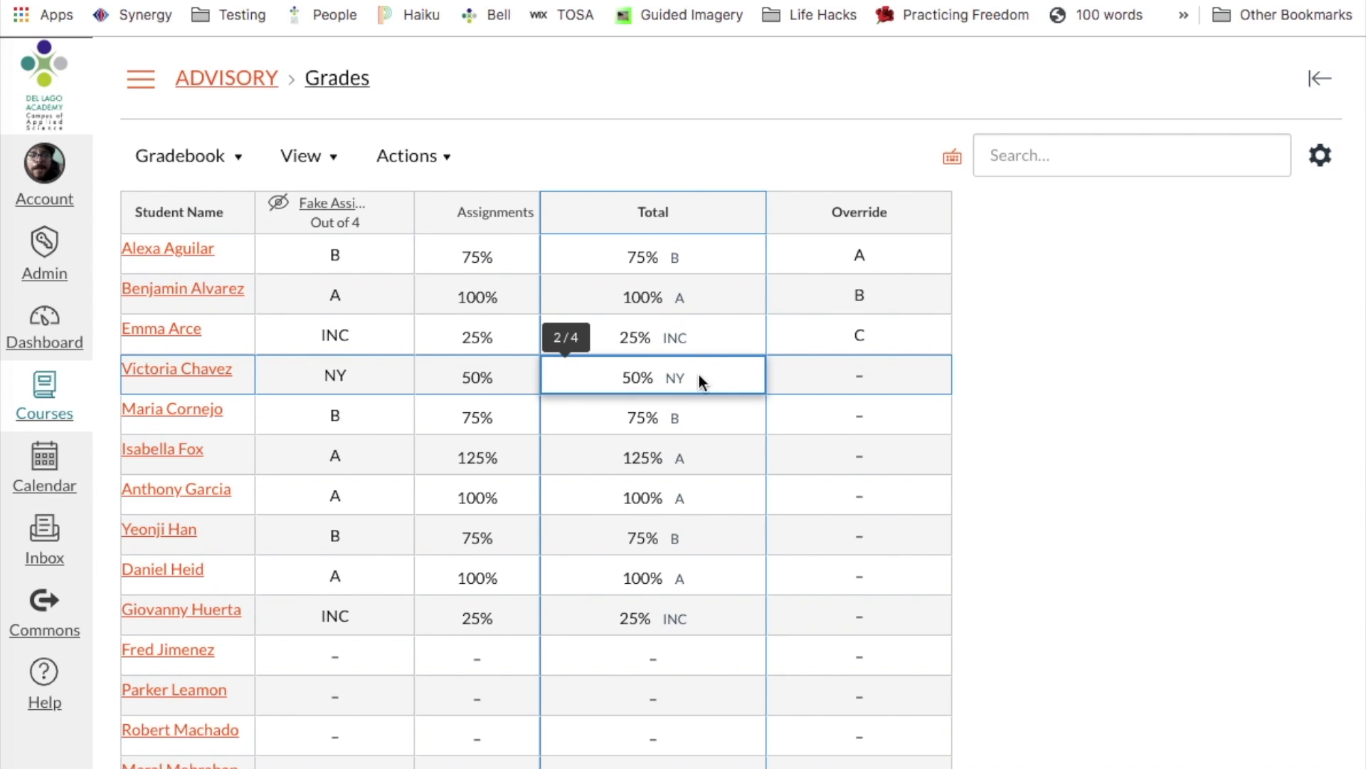
pyautogui.click(868, 377)
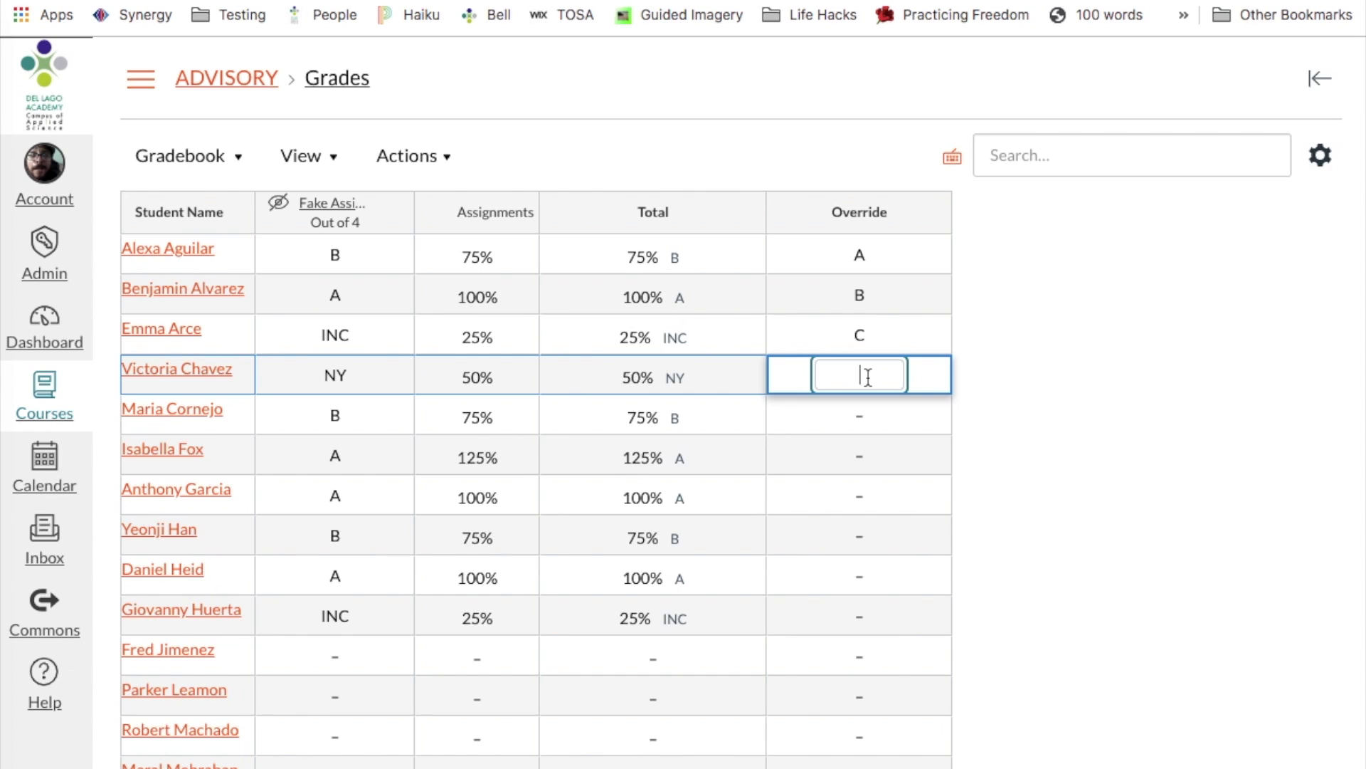
pyautogui.write('NM')
pyautogui.press('Return')
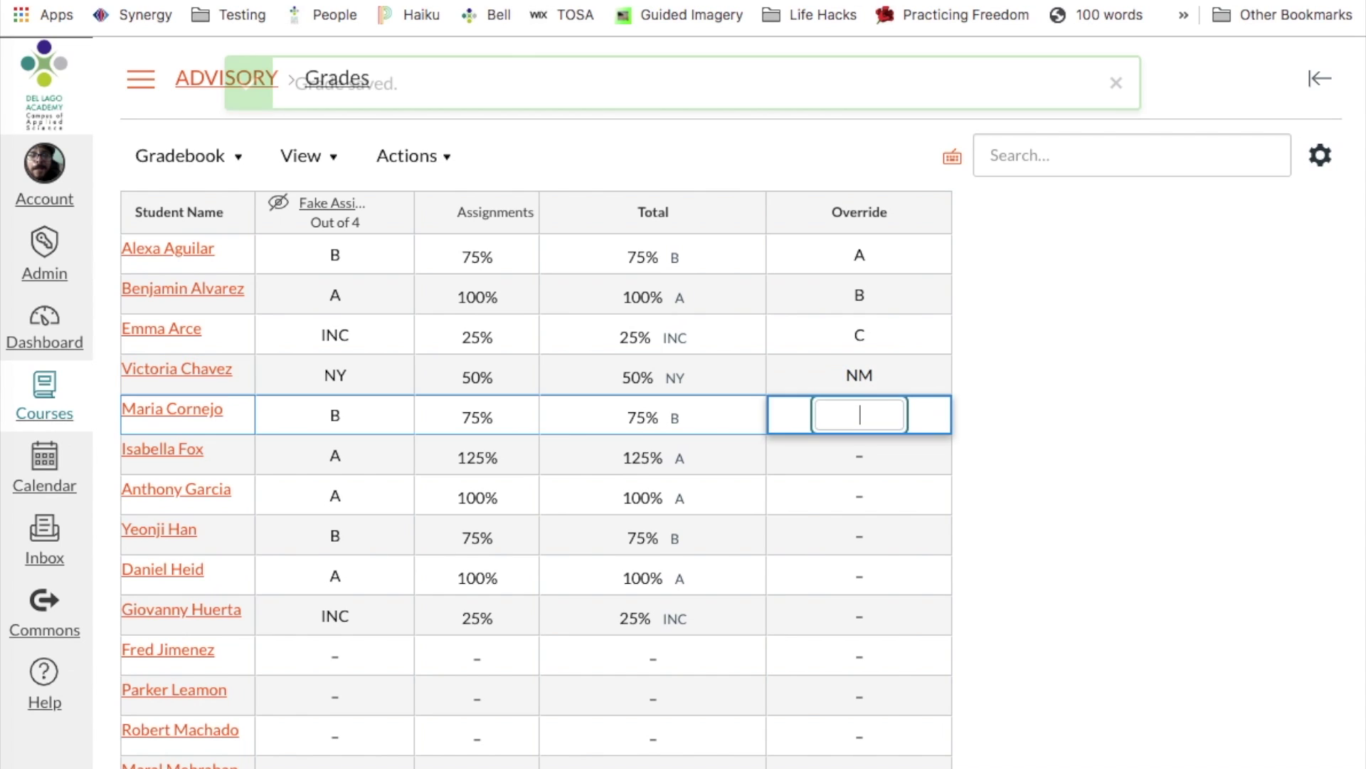
# Step: Open the fourth-row student's individual grades page and compare the overall total with the Fake Assignment score
pyautogui.click(204, 367)
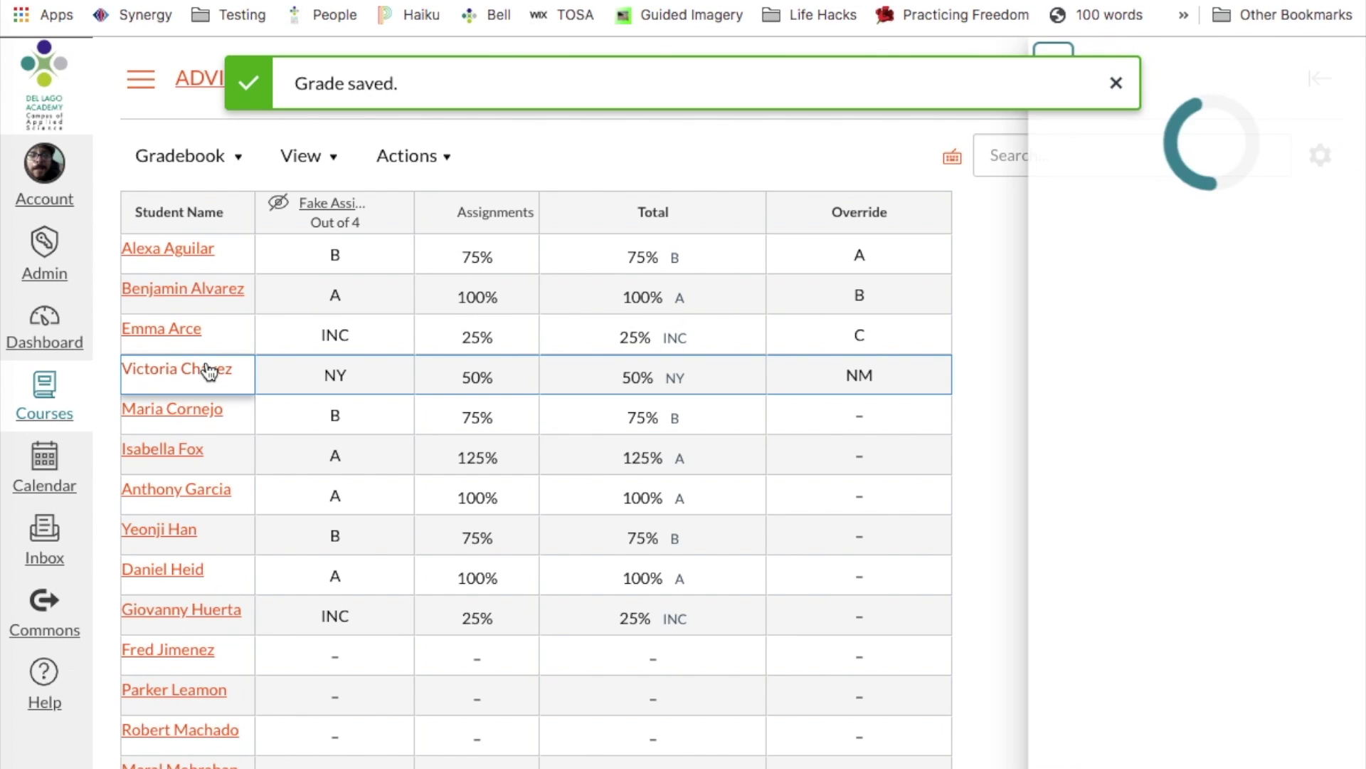
pyautogui.click(1185, 340)
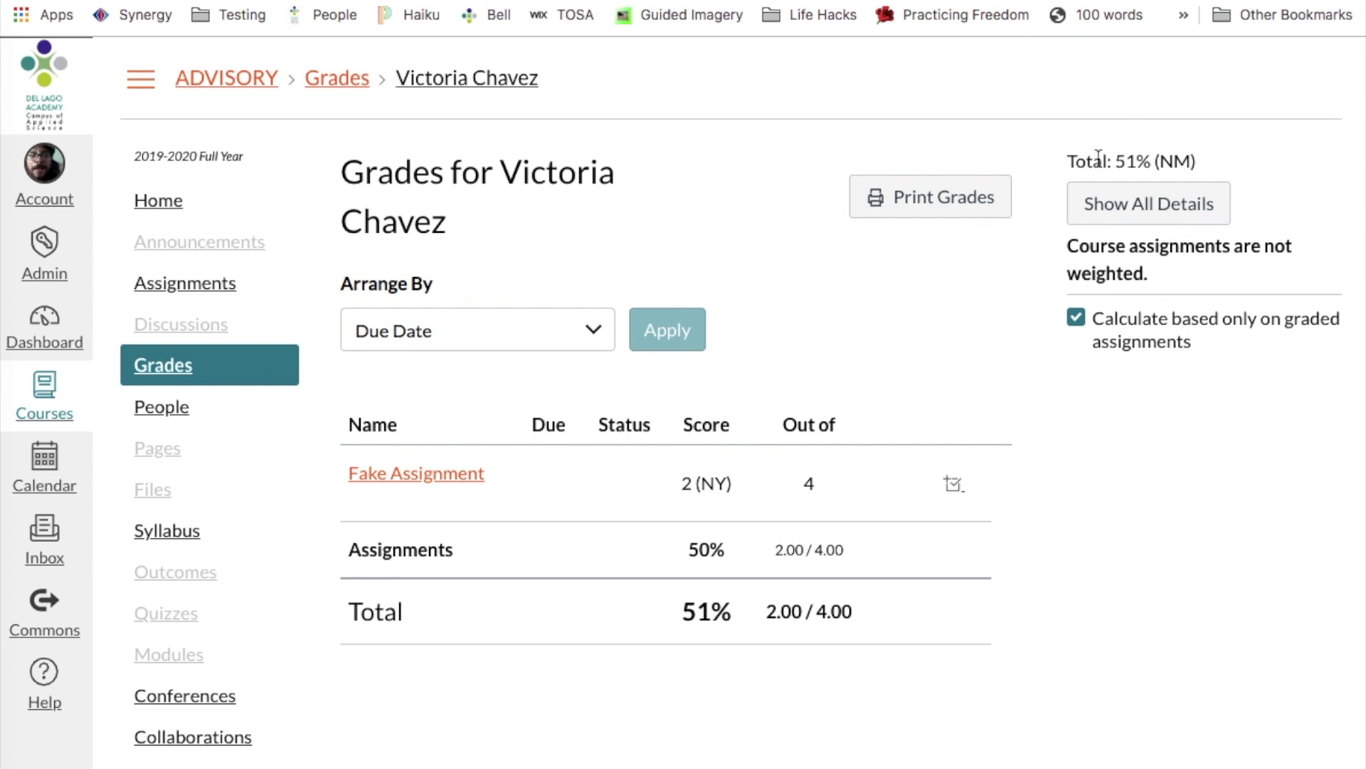
pyautogui.moveTo(1154, 156); pyautogui.dragTo(1222, 165)
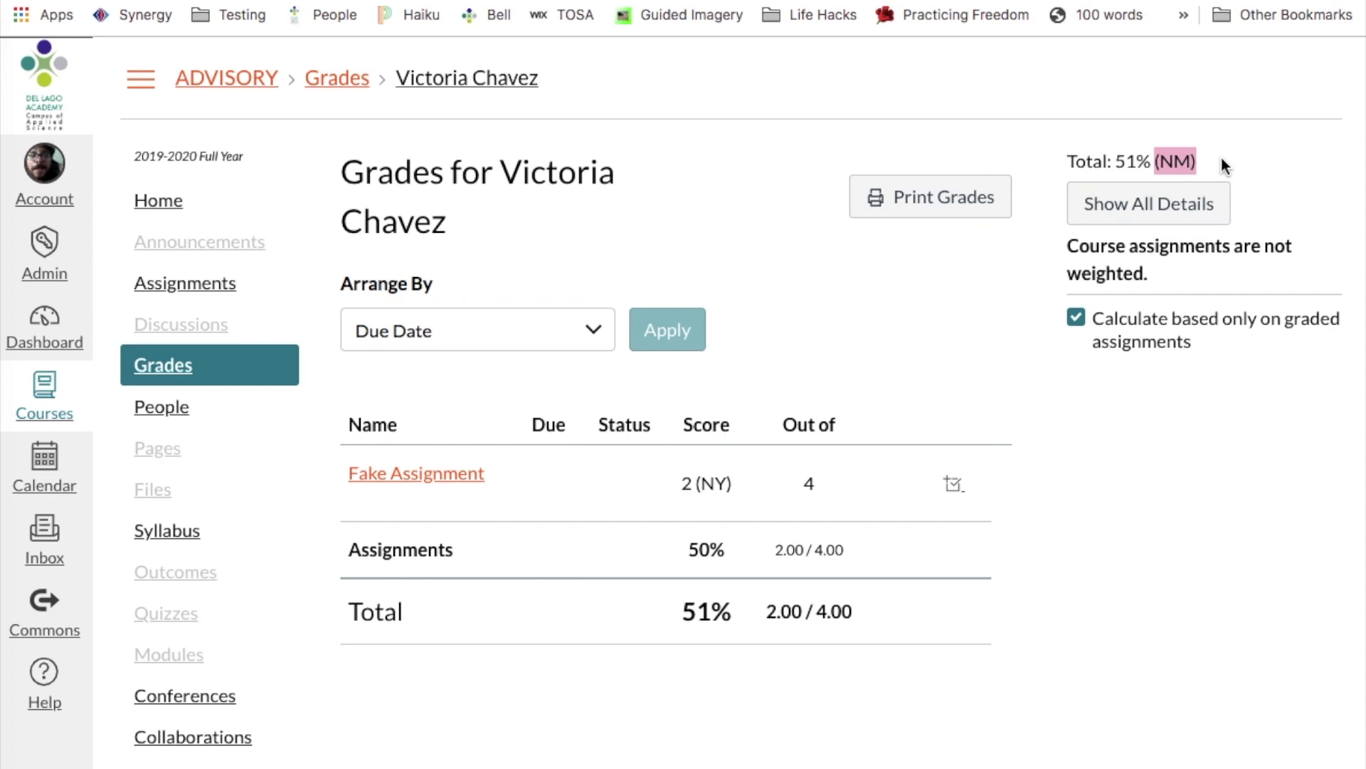
pyautogui.moveTo(680, 484); pyautogui.dragTo(792, 489)
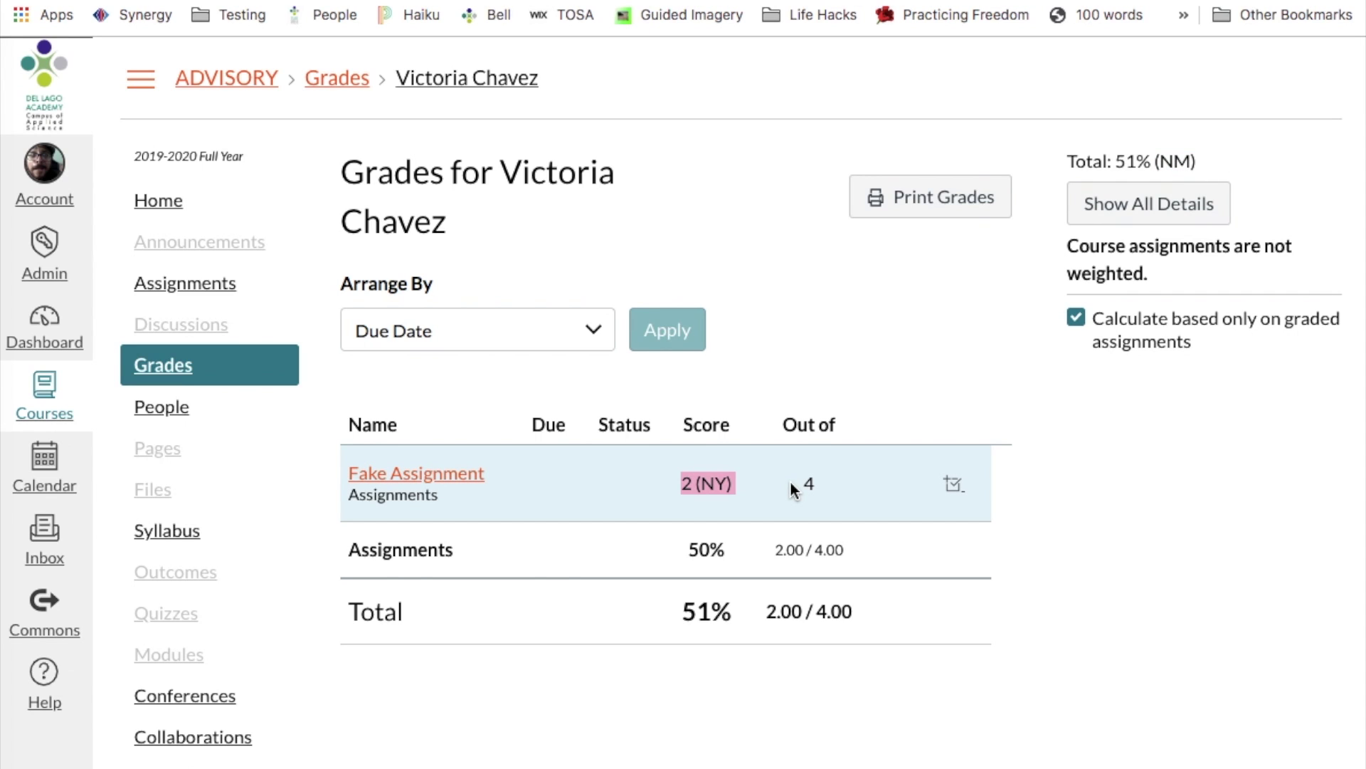